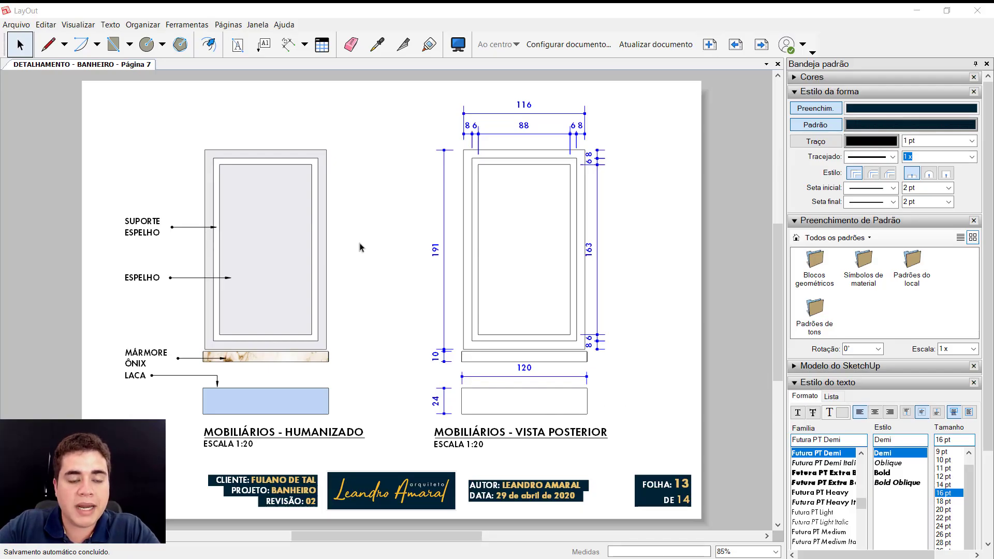
- Draw the top rectangle bar along the inner top edge of the mirror support
{"action": "left_click", "coordinate": [250, 200]}
{"action": "left_click", "coordinate": [382, 192]}
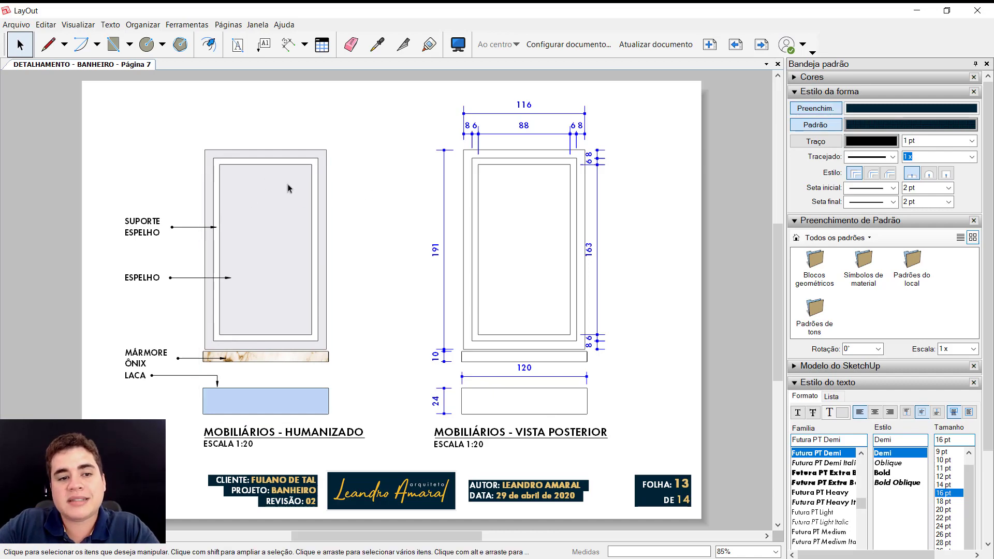
{"action": "scroll", "coordinate": [217, 176], "scroll_direction": "up", "scroll_amount": 1}
{"action": "scroll", "coordinate": [155, 228], "scroll_direction": "up", "scroll_amount": 1}
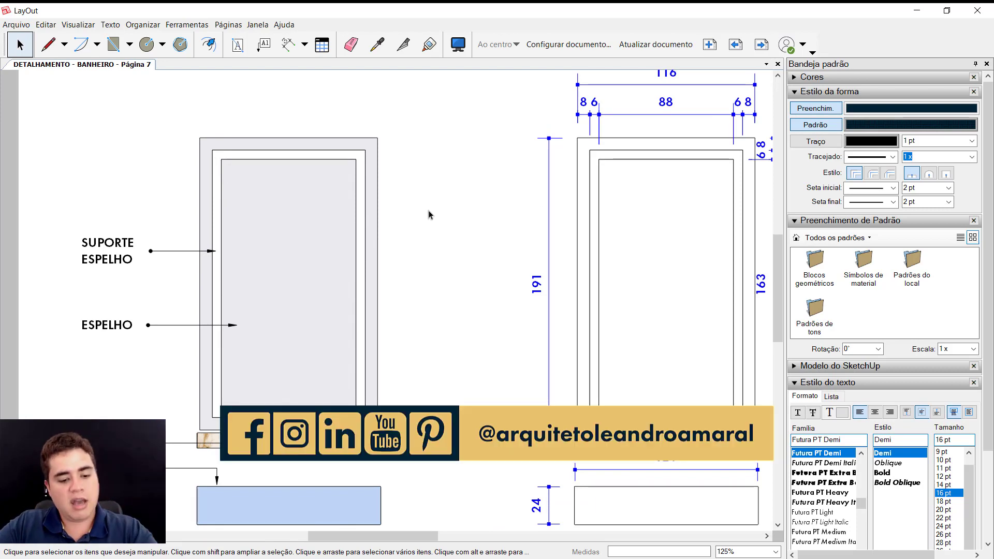
{"action": "left_click", "coordinate": [114, 44]}
{"action": "scroll", "coordinate": [186, 129], "scroll_direction": "up", "scroll_amount": 1}
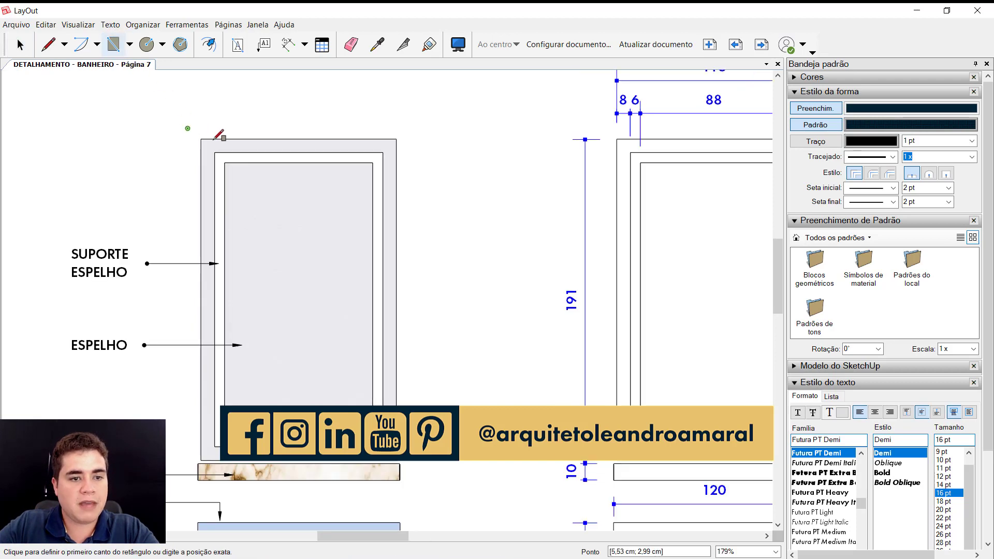
{"action": "scroll", "coordinate": [186, 129], "scroll_direction": "up", "scroll_amount": 1}
{"action": "left_click", "coordinate": [224, 160]}
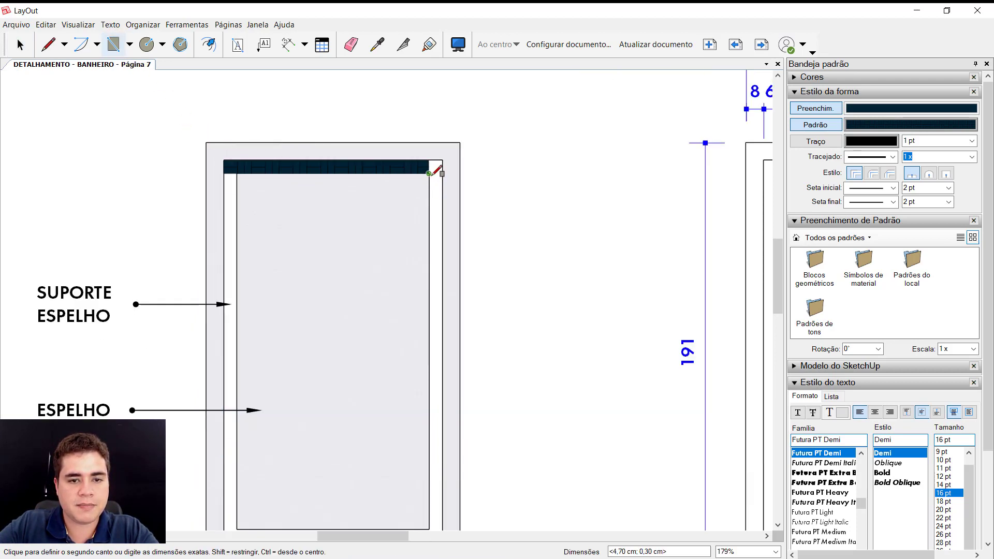
{"action": "left_click", "coordinate": [429, 173]}
- Draw the right bar down the mirror's side and the bottom bar along its base
{"action": "left_click", "coordinate": [437, 151]}
{"action": "scroll", "coordinate": [435, 152], "scroll_direction": "down", "scroll_amount": 2}
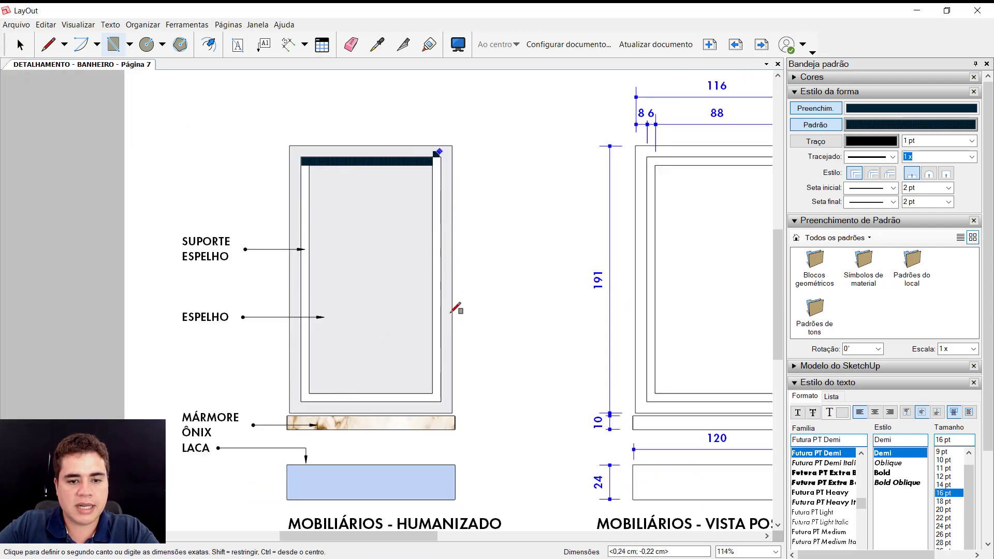
{"action": "scroll", "coordinate": [450, 388], "scroll_direction": "down", "scroll_amount": 1}
{"action": "scroll", "coordinate": [441, 376], "scroll_direction": "up", "scroll_amount": 4}
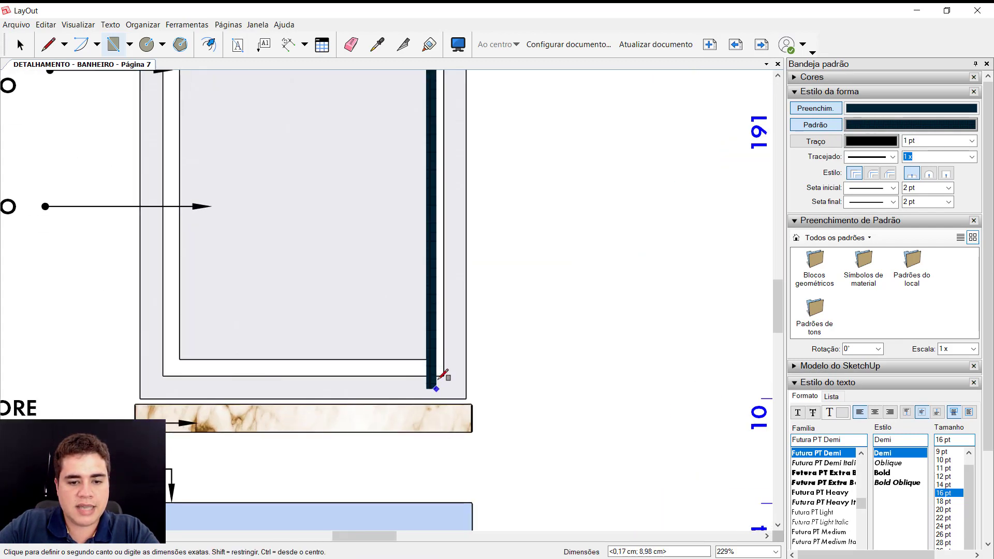
{"action": "scroll", "coordinate": [447, 372], "scroll_direction": "up", "scroll_amount": 1}
{"action": "left_click", "coordinate": [435, 374]}
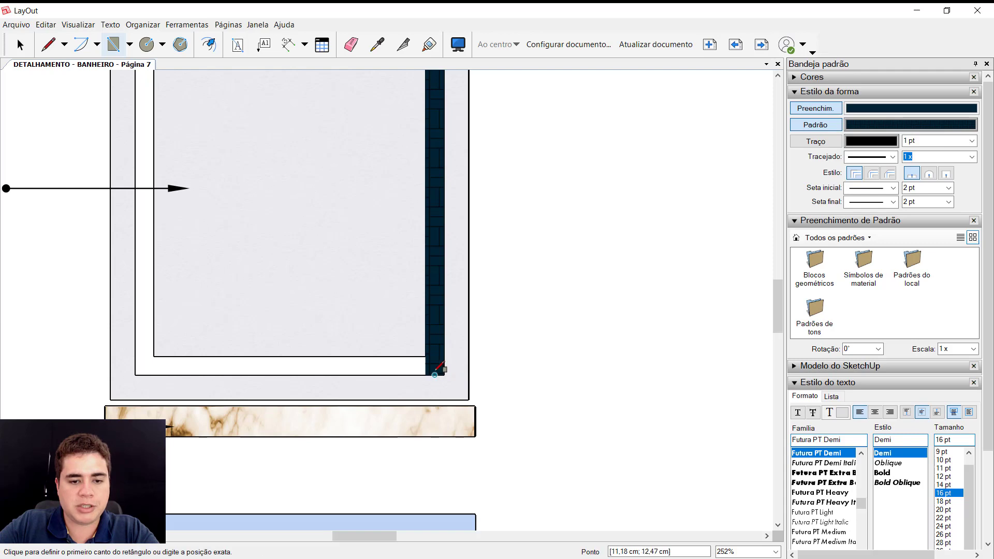
{"action": "left_click", "coordinate": [426, 375]}
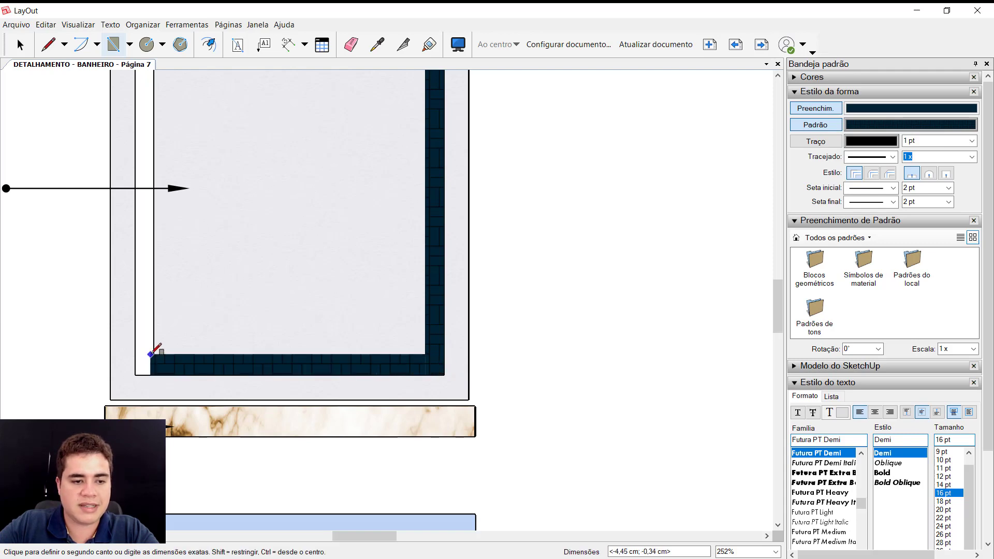
{"action": "left_click", "coordinate": [155, 357]}
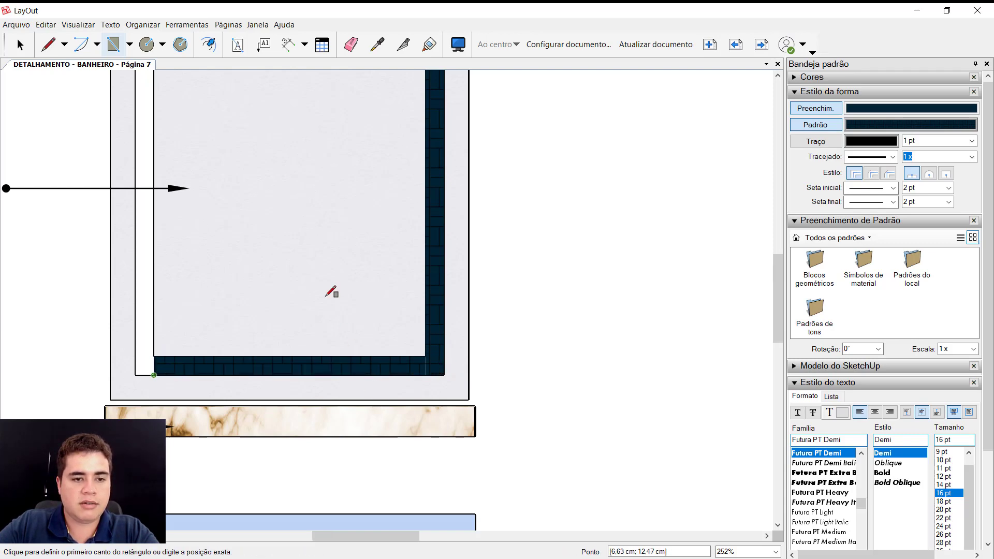
- Draw the left bar up the mirror's side and return to selecting
{"action": "left_click", "coordinate": [277, 149]}
{"action": "scroll", "coordinate": [274, 153], "scroll_direction": "down", "scroll_amount": 5}
{"action": "scroll", "coordinate": [269, 157], "scroll_direction": "up", "scroll_amount": 3}
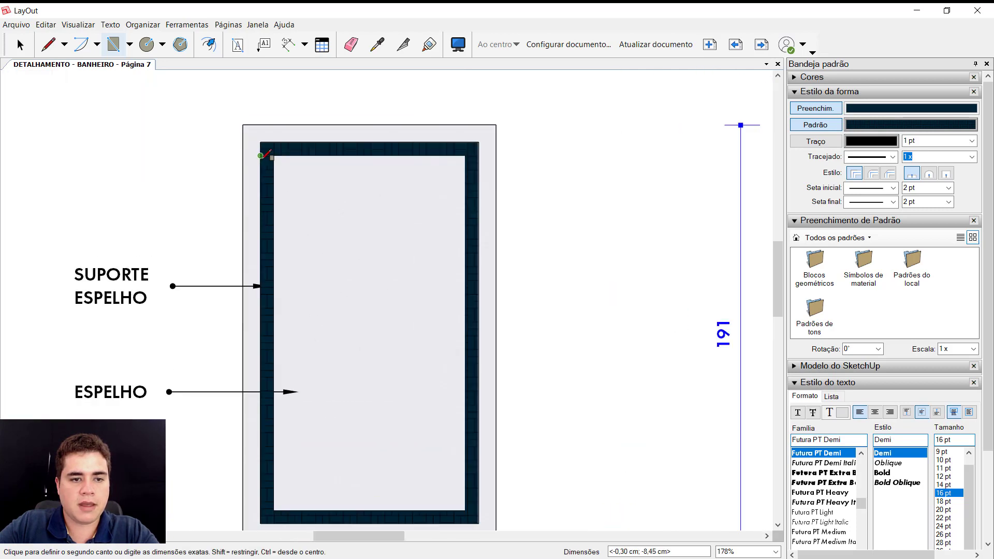
{"action": "left_click", "coordinate": [262, 155]}
{"action": "key", "text": "space"}
- Select the left, top, right and bottom bars and uncheck Preenchim. so only their pattern shows
{"action": "left_click", "coordinate": [274, 164]}
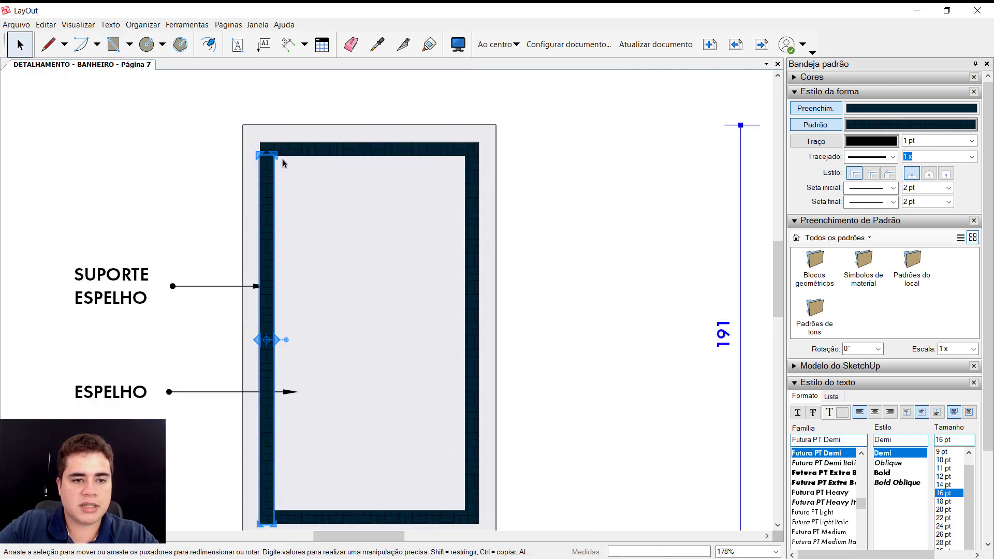
{"action": "left_click", "coordinate": [294, 154], "text": "shift"}
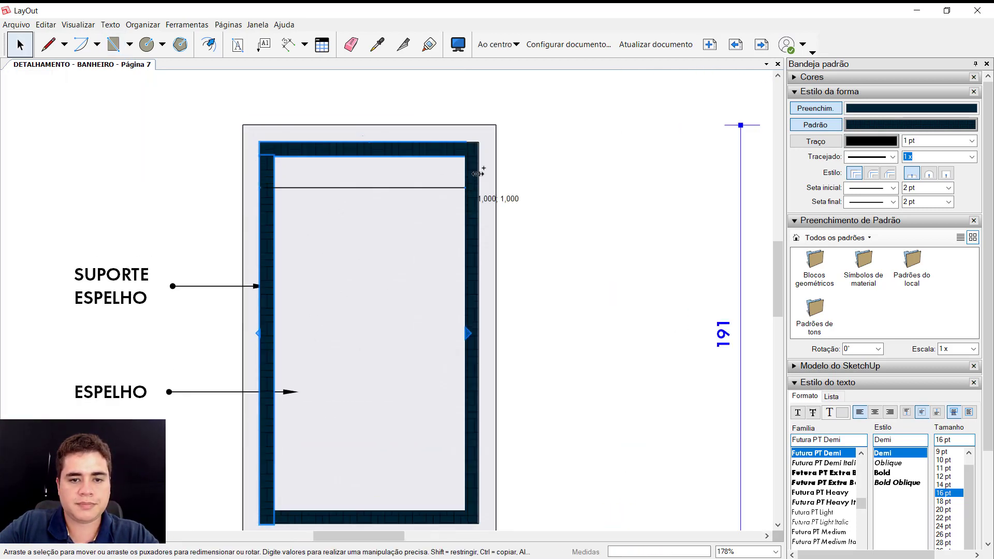
{"action": "scroll", "coordinate": [478, 181], "scroll_direction": "down", "scroll_amount": 1}
{"action": "left_click", "coordinate": [477, 181], "text": "shift"}
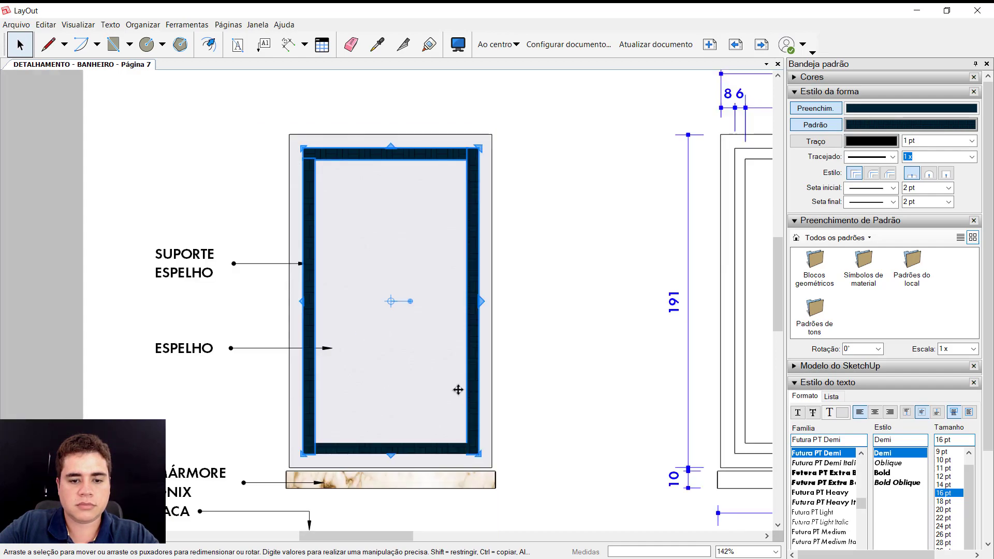
{"action": "scroll", "coordinate": [456, 393], "scroll_direction": "up", "scroll_amount": 2}
{"action": "left_click", "coordinate": [448, 455], "text": "shift"}
{"action": "scroll", "coordinate": [390, 295], "scroll_direction": "down", "scroll_amount": 2}
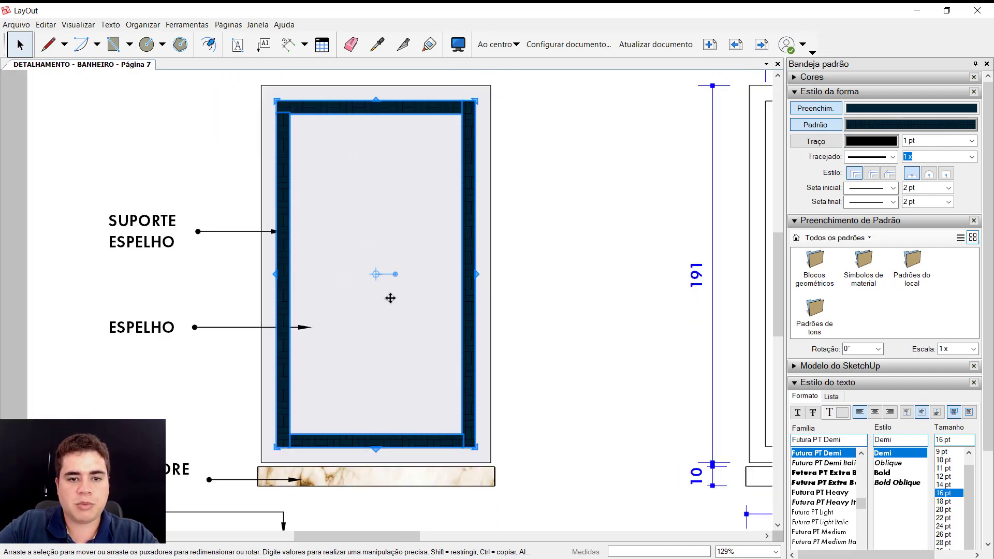
{"action": "left_click", "coordinate": [809, 110]}
{"action": "scroll", "coordinate": [346, 165], "scroll_direction": "up", "scroll_amount": 1}
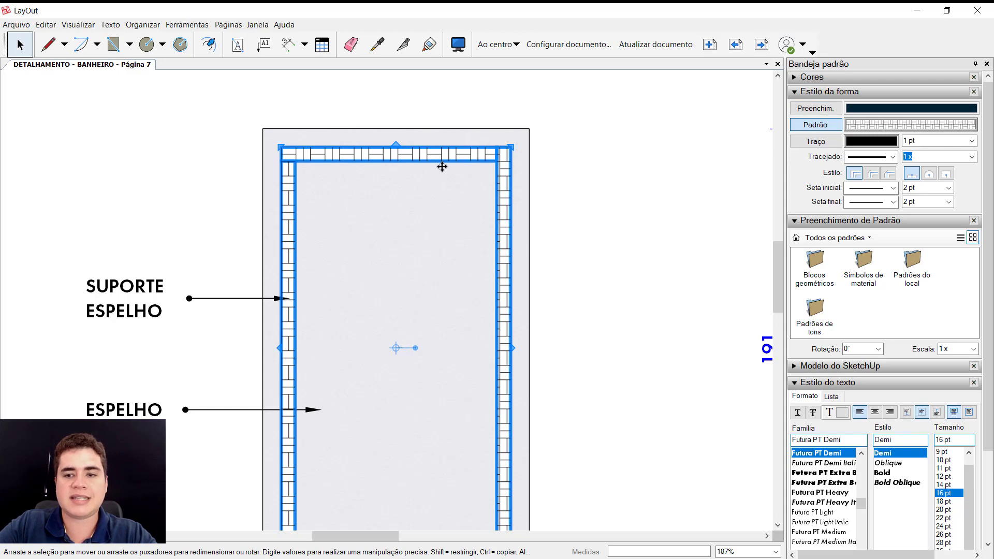
- Fill the four bars terracotta orange (RGB 201, 91, 51) with the pattern turned back on
{"action": "left_click", "coordinate": [828, 113]}
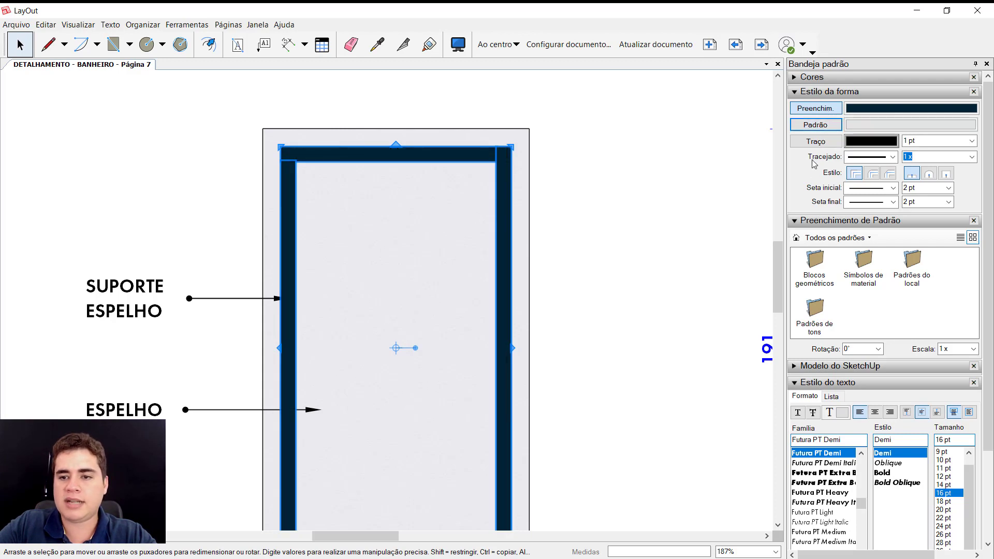
{"action": "left_click", "coordinate": [880, 111]}
{"action": "left_click_drag", "start_coordinate": [902, 149], "coordinate": [907, 149]}
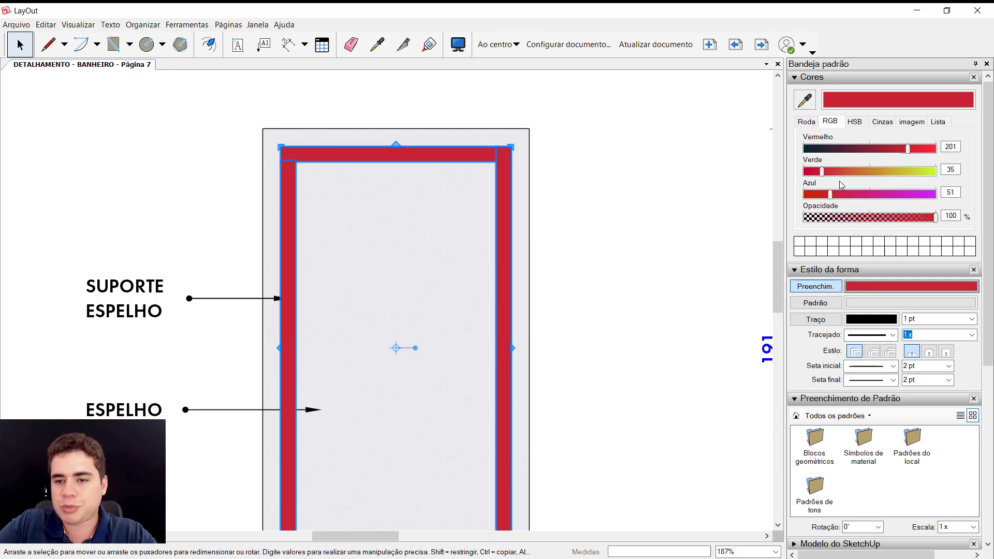
{"action": "left_click_drag", "start_coordinate": [824, 175], "coordinate": [852, 173]}
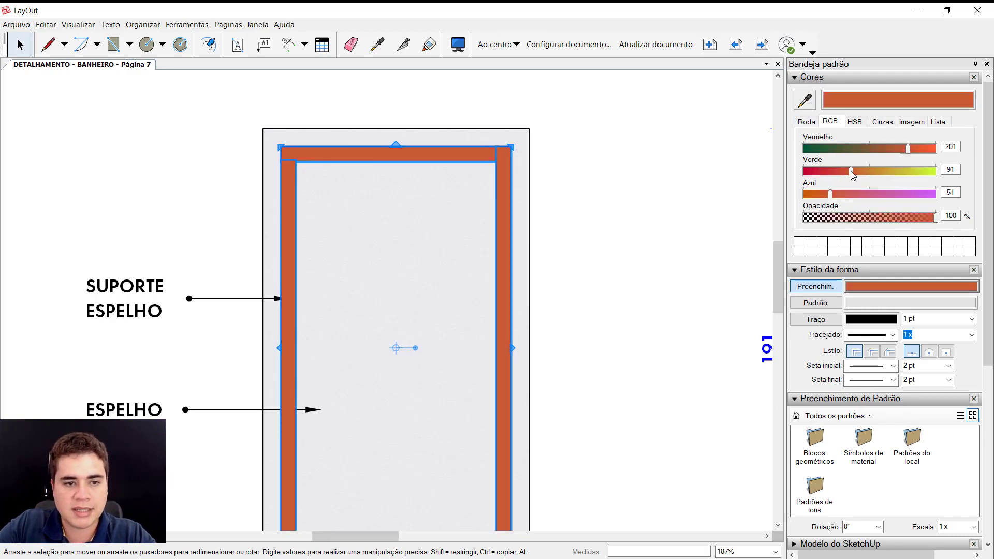
{"action": "left_click", "coordinate": [800, 77]}
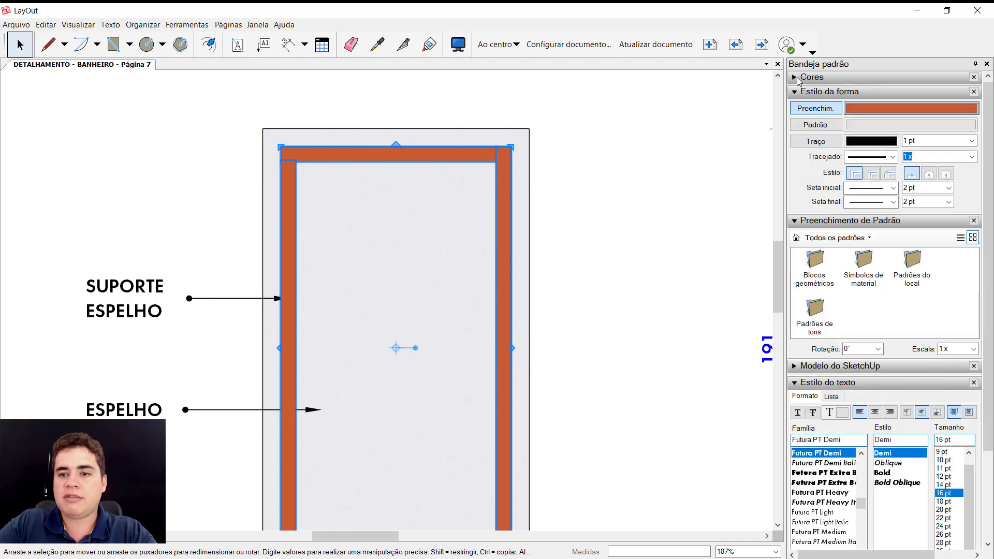
{"action": "left_click", "coordinate": [816, 125]}
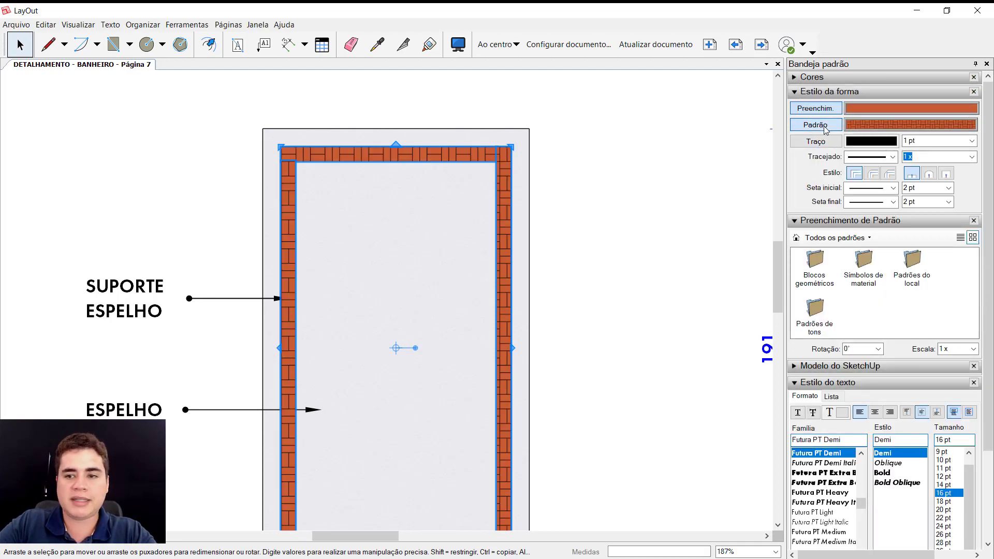
- Switch the pattern library to Símbolos de material and browse patterns like Areia and Aço
{"action": "left_click", "coordinate": [864, 240]}
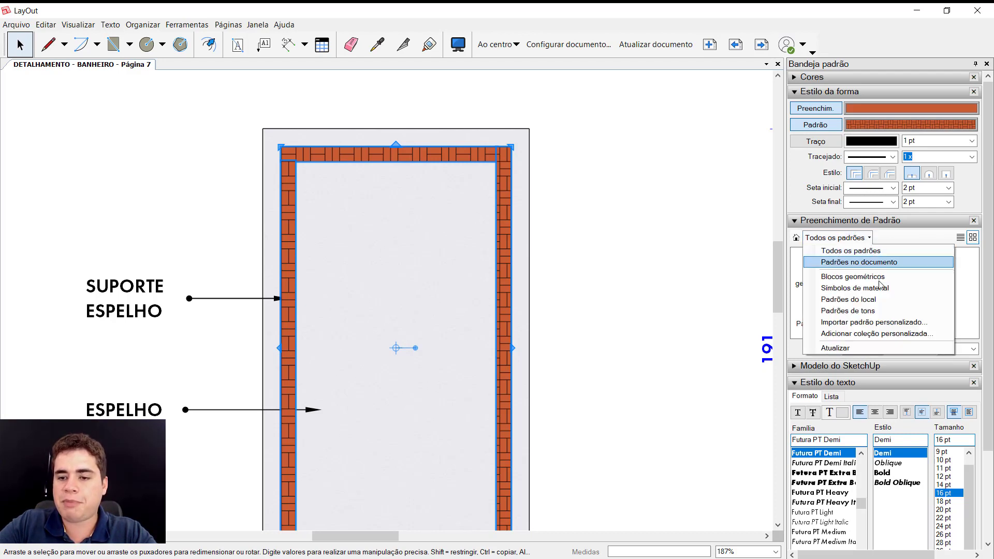
{"action": "left_click", "coordinate": [880, 290]}
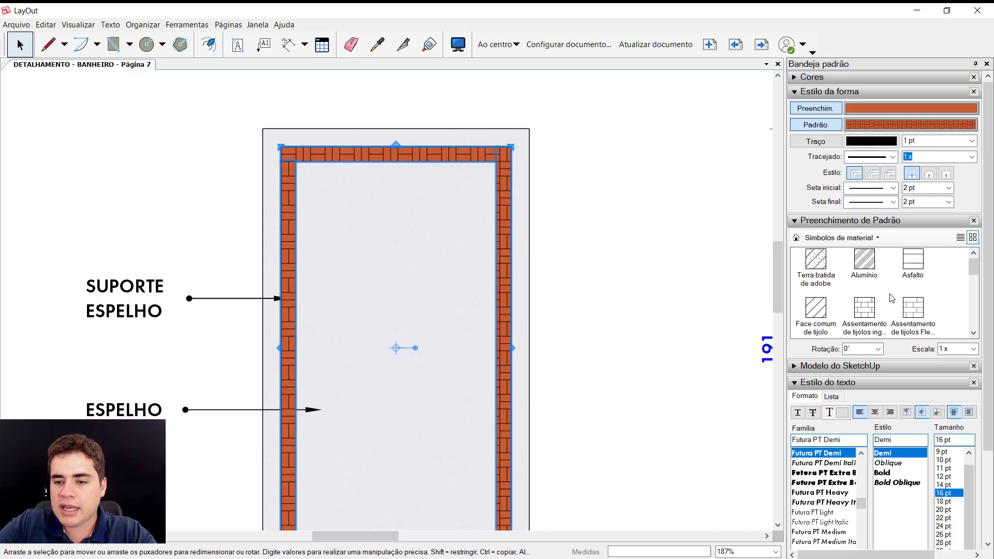
{"action": "scroll", "coordinate": [892, 297], "scroll_direction": "down", "scroll_amount": 1}
{"action": "scroll", "coordinate": [892, 298], "scroll_direction": "down", "scroll_amount": 1}
{"action": "scroll", "coordinate": [892, 298], "scroll_direction": "down", "scroll_amount": 1}
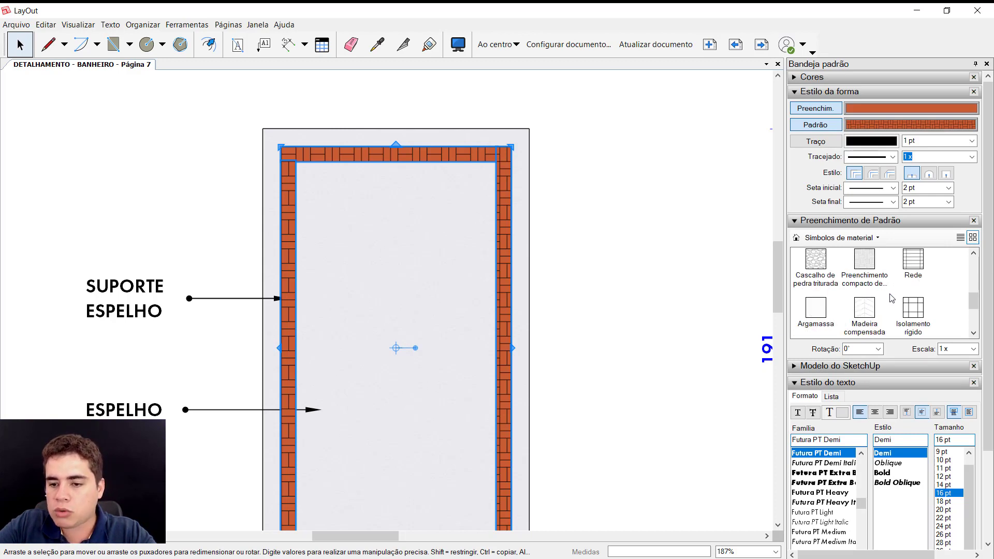
{"action": "scroll", "coordinate": [892, 298], "scroll_direction": "down", "scroll_amount": 1}
{"action": "scroll", "coordinate": [892, 298], "scroll_direction": "up", "scroll_amount": 1}
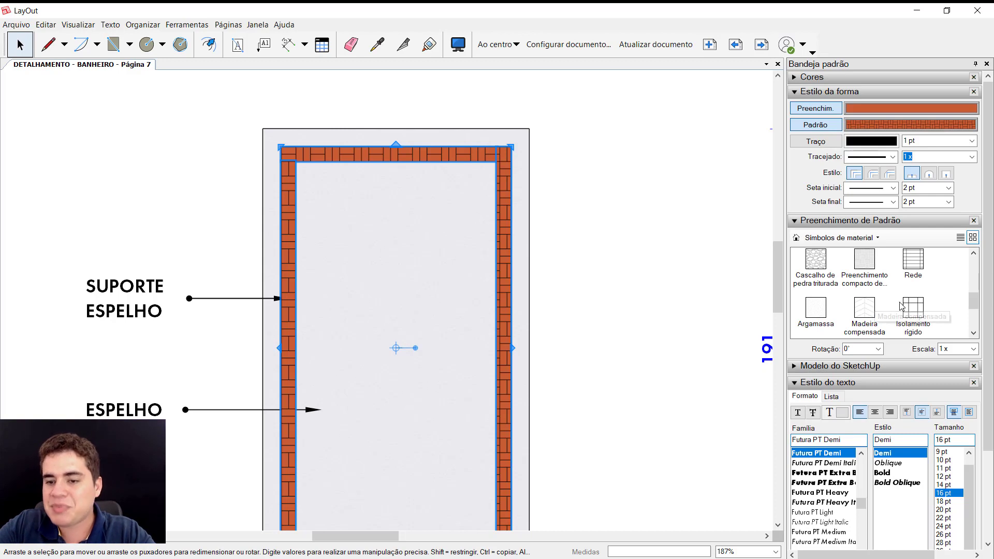
{"action": "scroll", "coordinate": [950, 297], "scroll_direction": "down", "scroll_amount": 1}
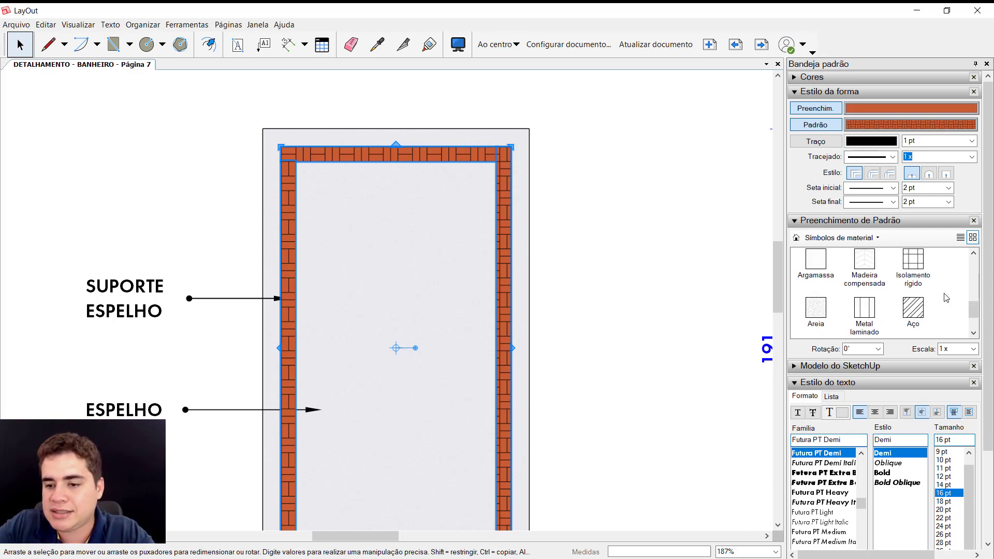
{"action": "scroll", "coordinate": [946, 298], "scroll_direction": "down", "scroll_amount": 1}
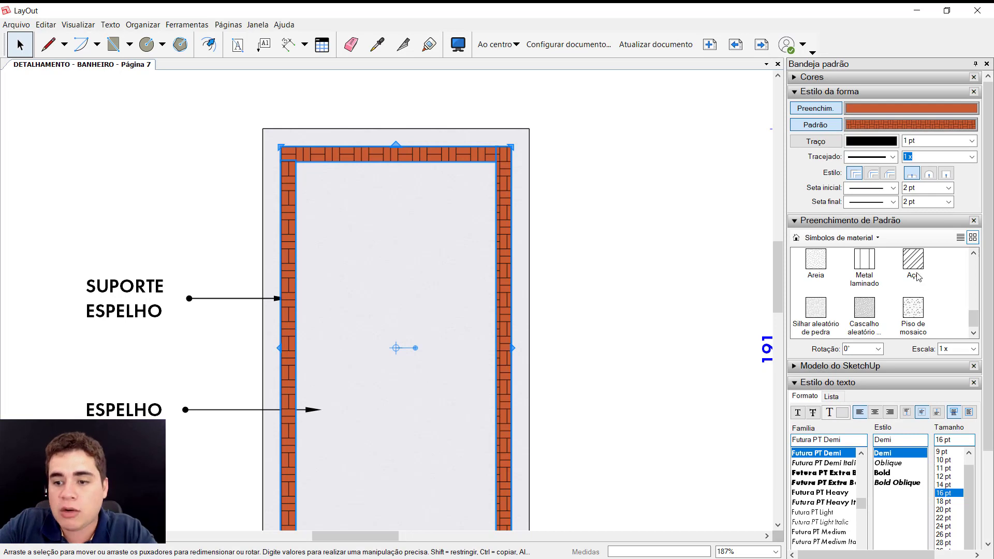
- Apply the Aço hatch, trying 0,50x and 2x before settling on 1x, and remove the orange fill
{"action": "left_click", "coordinate": [914, 267]}
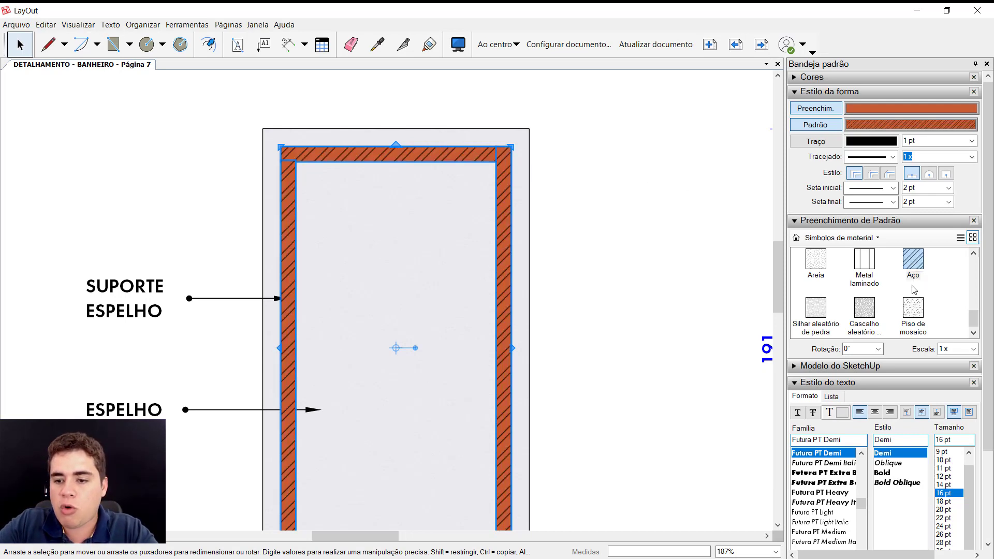
{"action": "left_click", "coordinate": [973, 349]}
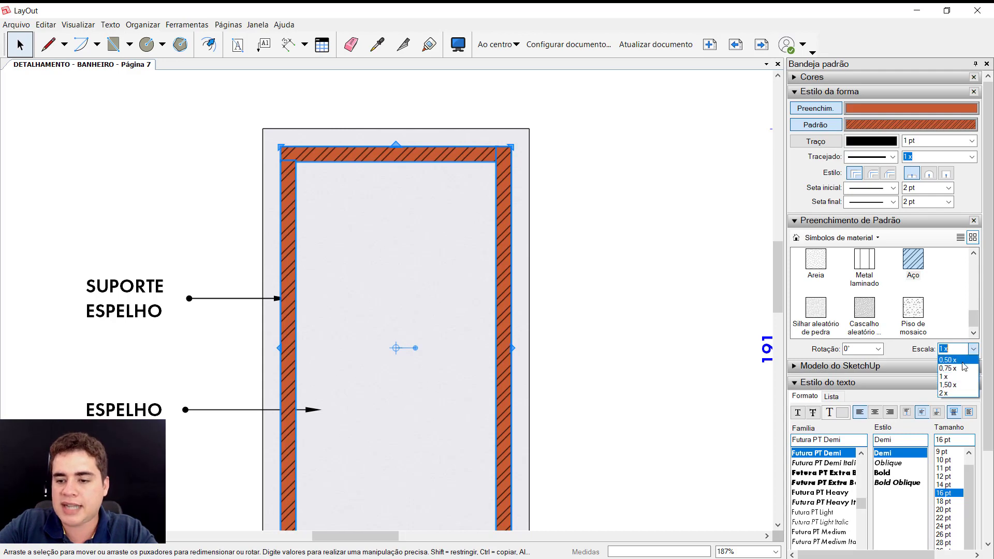
{"action": "left_click", "coordinate": [962, 361]}
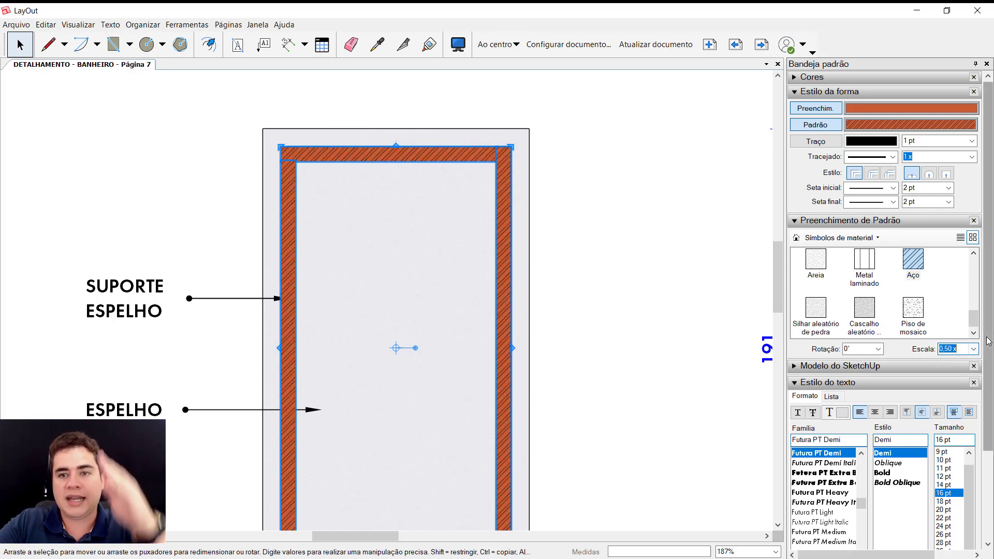
{"action": "left_click", "coordinate": [974, 349]}
{"action": "left_click", "coordinate": [956, 394]}
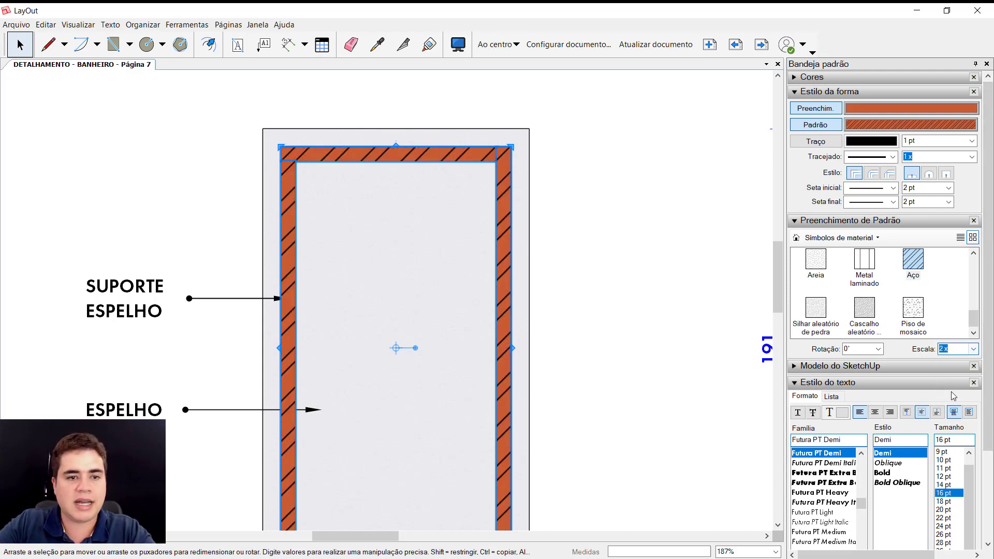
{"action": "left_click", "coordinate": [973, 349]}
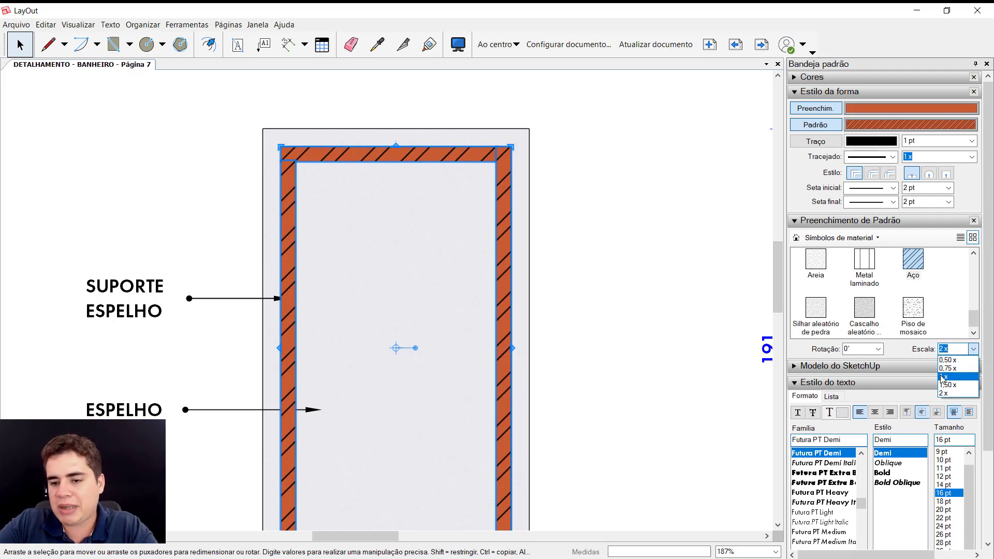
{"action": "left_click", "coordinate": [944, 377]}
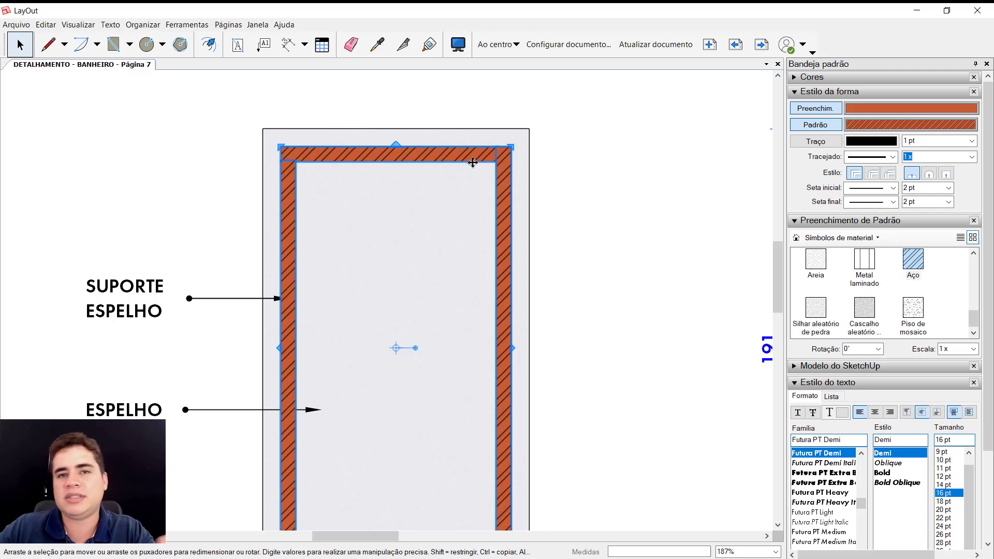
{"action": "left_click", "coordinate": [811, 110]}
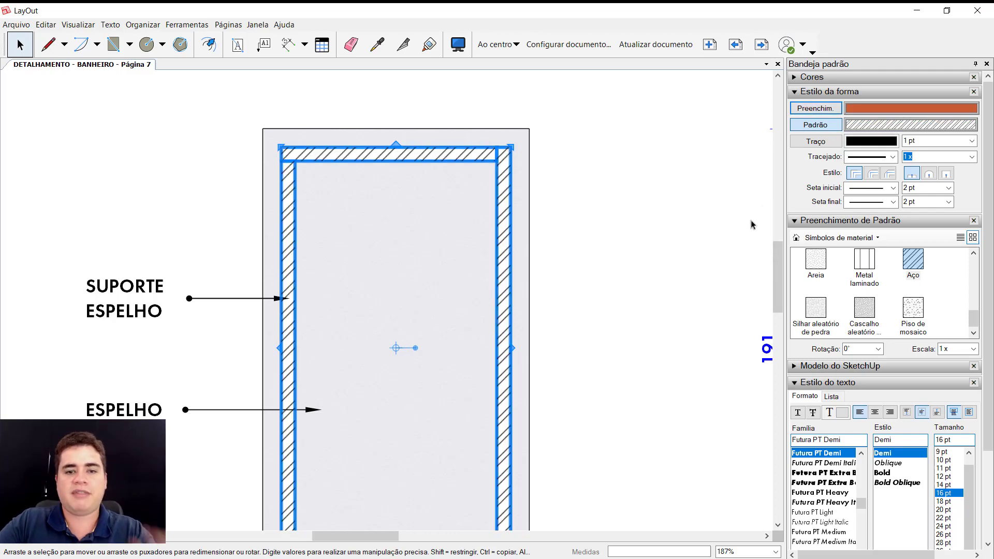
- Restore the orange fill and add a black outline stroke, set to 2 pt then back to 1 pt
{"action": "left_click", "coordinate": [816, 108]}
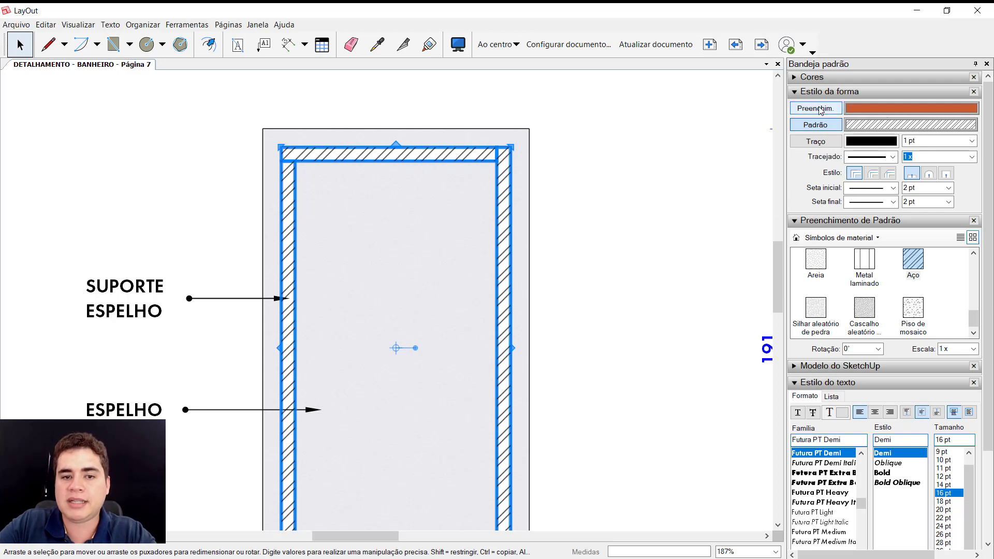
{"action": "scroll", "coordinate": [487, 193], "scroll_direction": "up", "scroll_amount": 3}
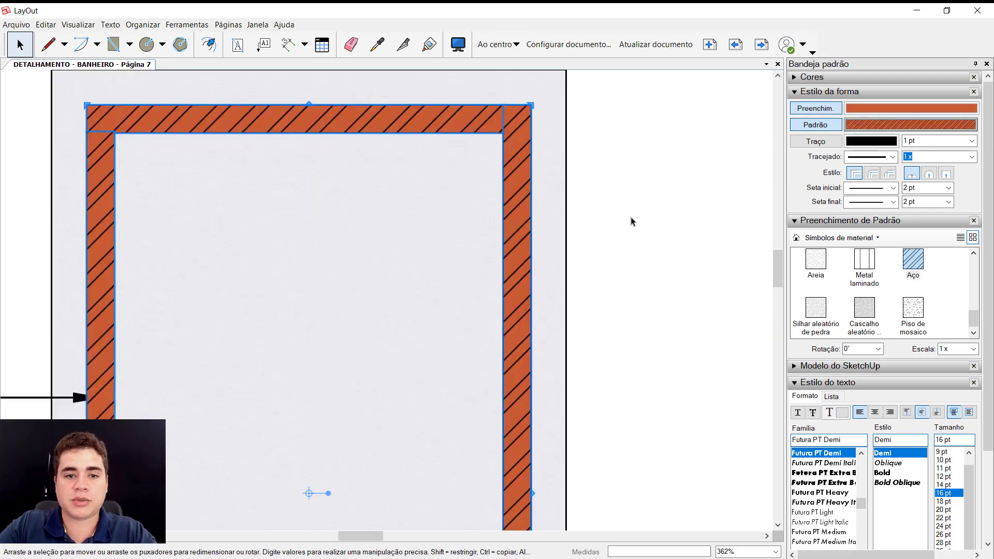
{"action": "left_click", "coordinate": [823, 149]}
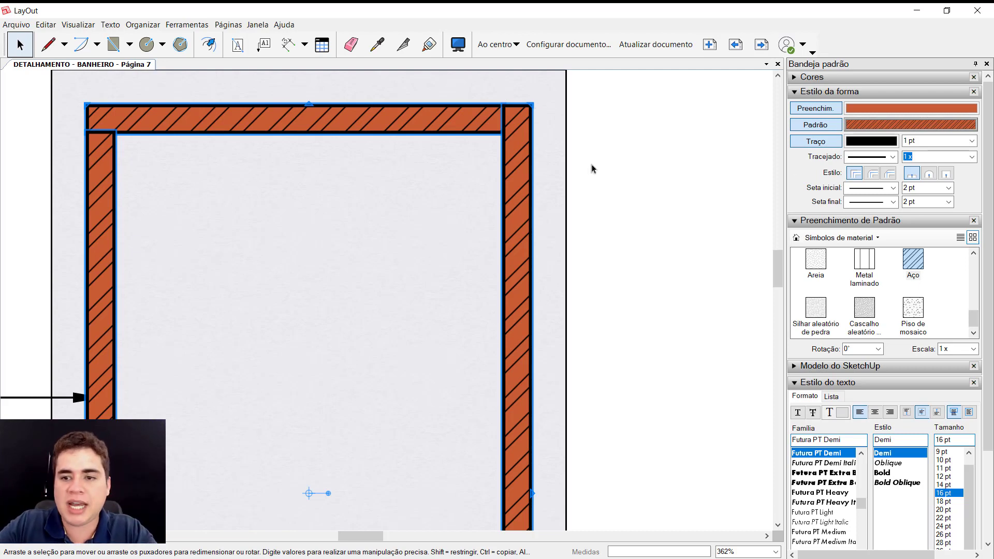
{"action": "left_click", "coordinate": [972, 142]}
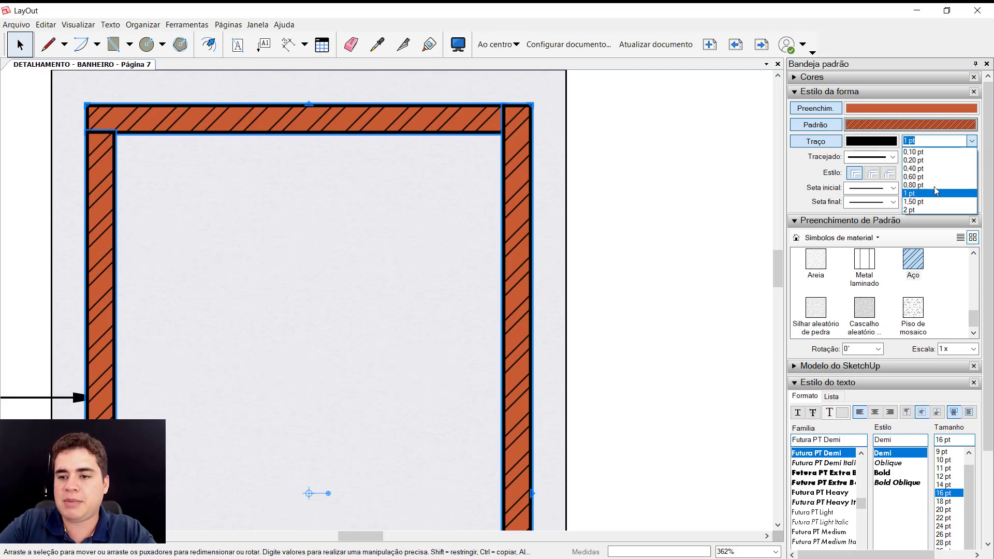
{"action": "key", "text": "Escape"}
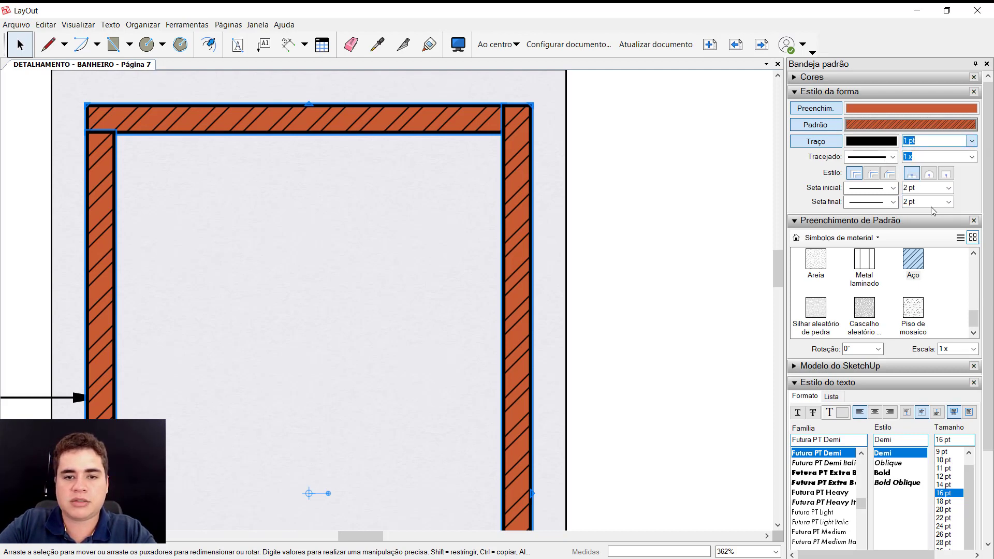
{"action": "type", "text": "2"}
{"action": "left_click", "coordinate": [973, 157]}
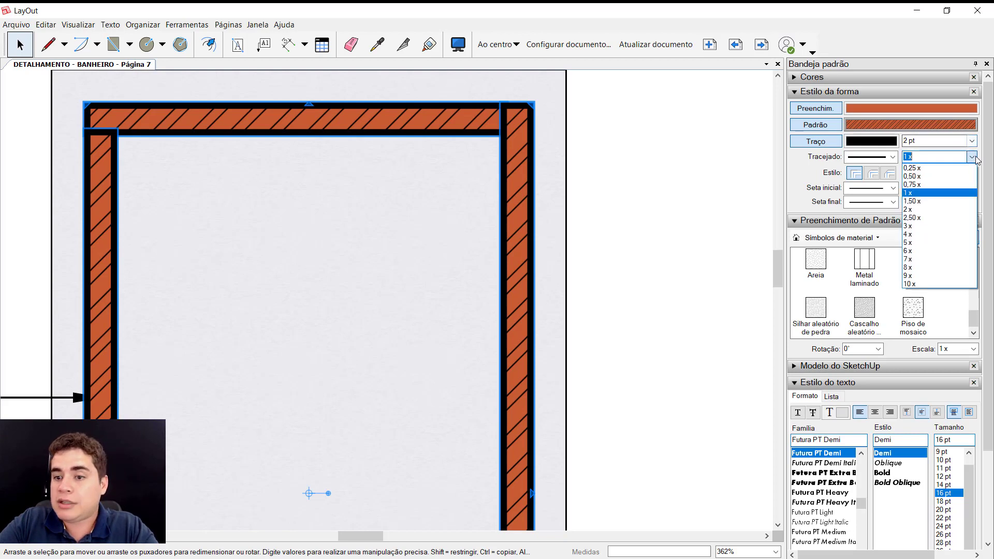
{"action": "left_click", "coordinate": [971, 152]}
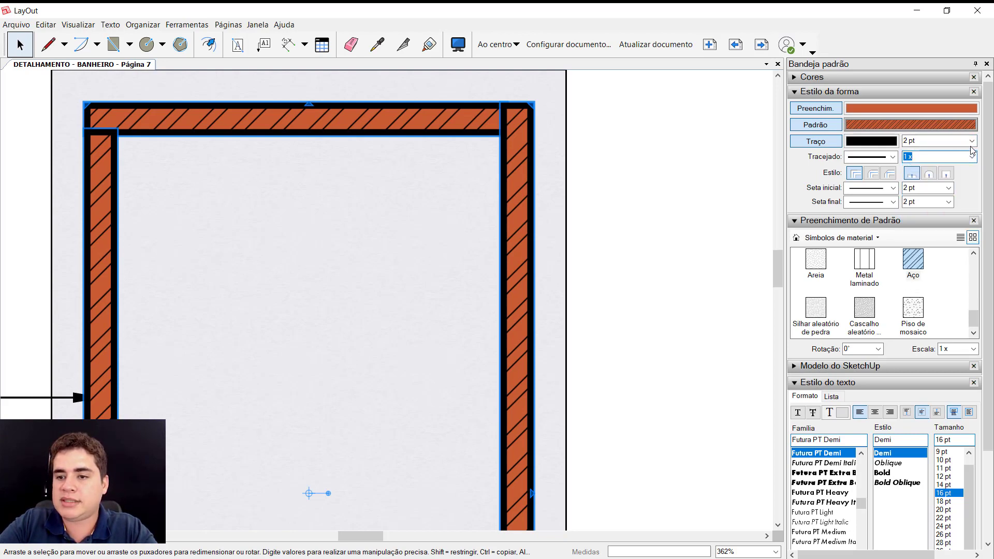
{"action": "left_click", "coordinate": [972, 141]}
{"action": "left_click", "coordinate": [933, 199]}
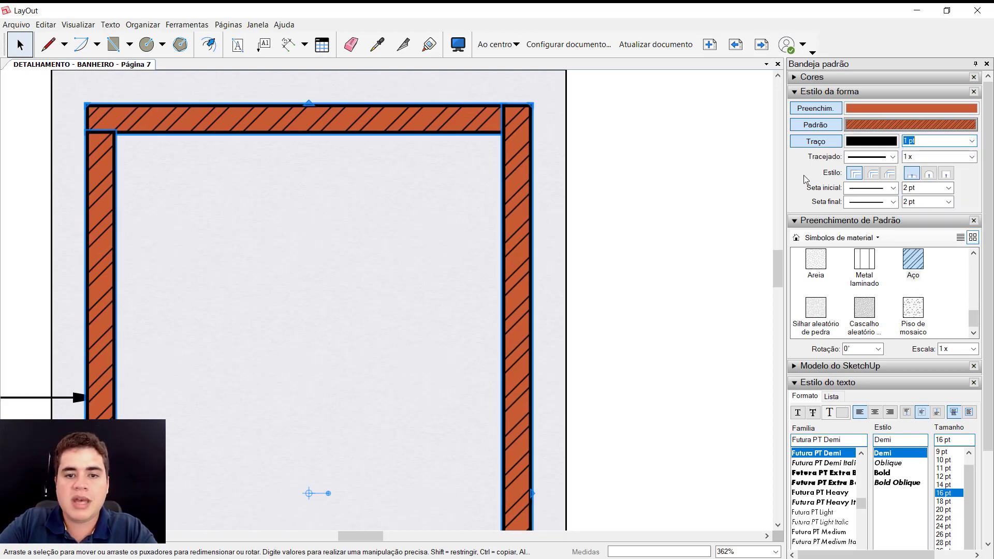
- Change the outline's Tracejado pattern from dashed to dash-dot
{"action": "left_click", "coordinate": [892, 159]}
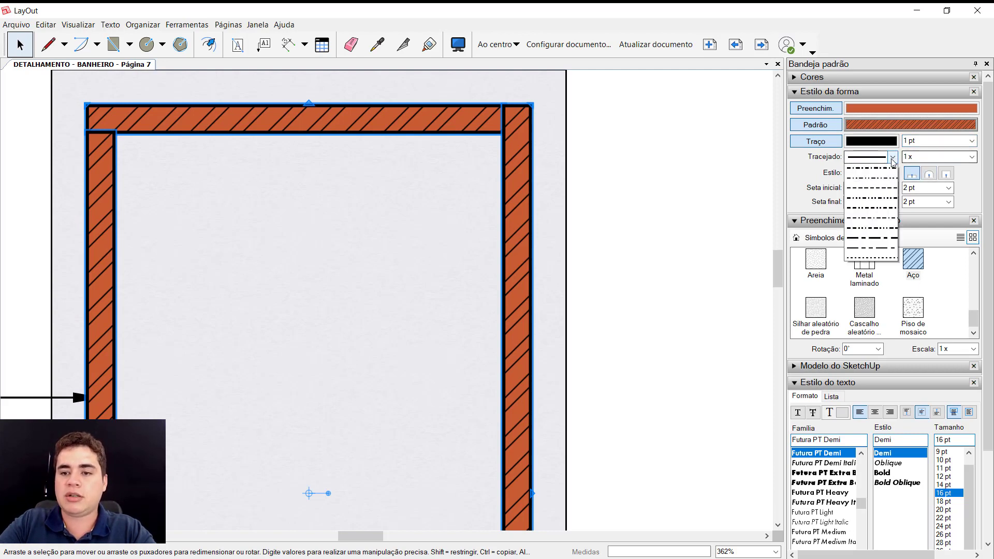
{"action": "left_click", "coordinate": [870, 187]}
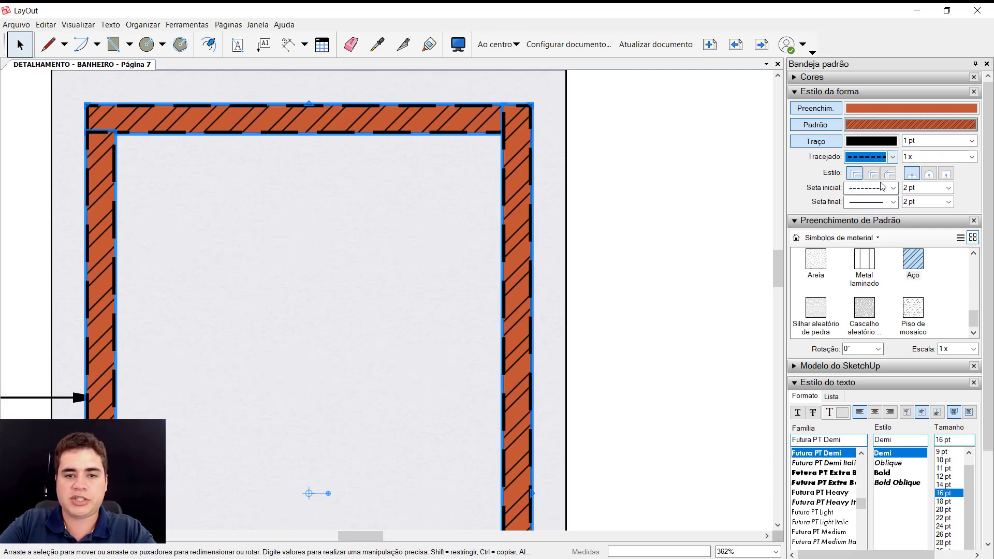
{"action": "left_click", "coordinate": [896, 157]}
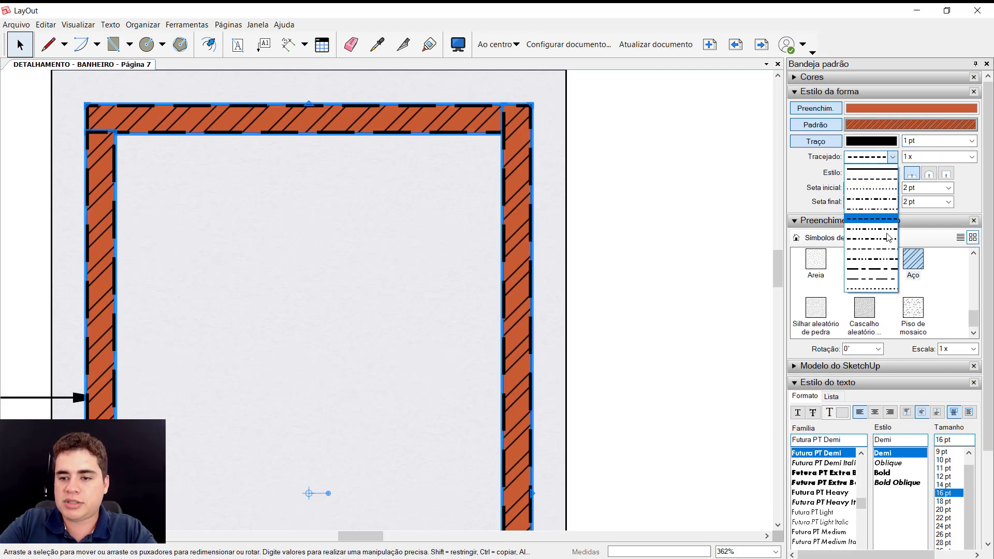
{"action": "left_click", "coordinate": [869, 200]}
{"action": "left_click", "coordinate": [949, 203]}
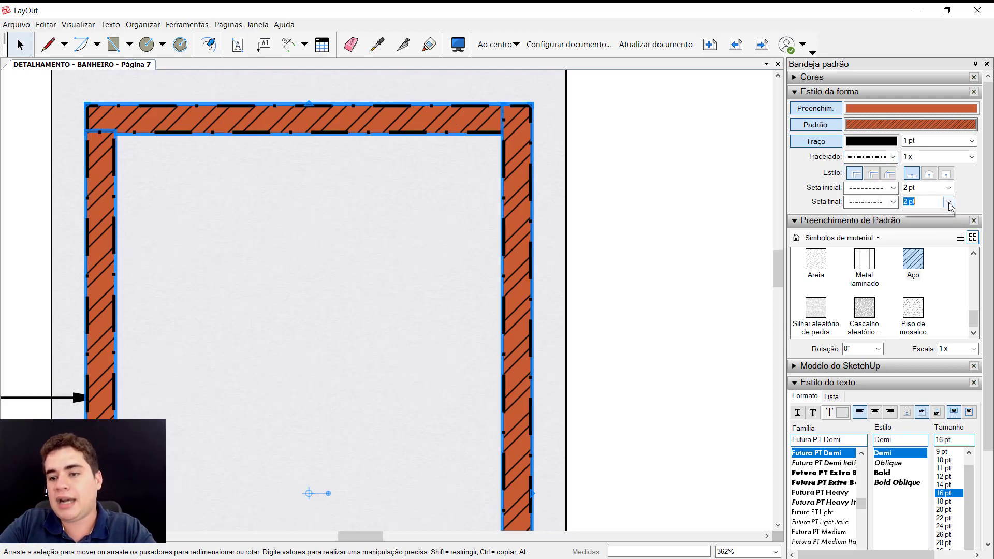
{"action": "left_click", "coordinate": [951, 205]}
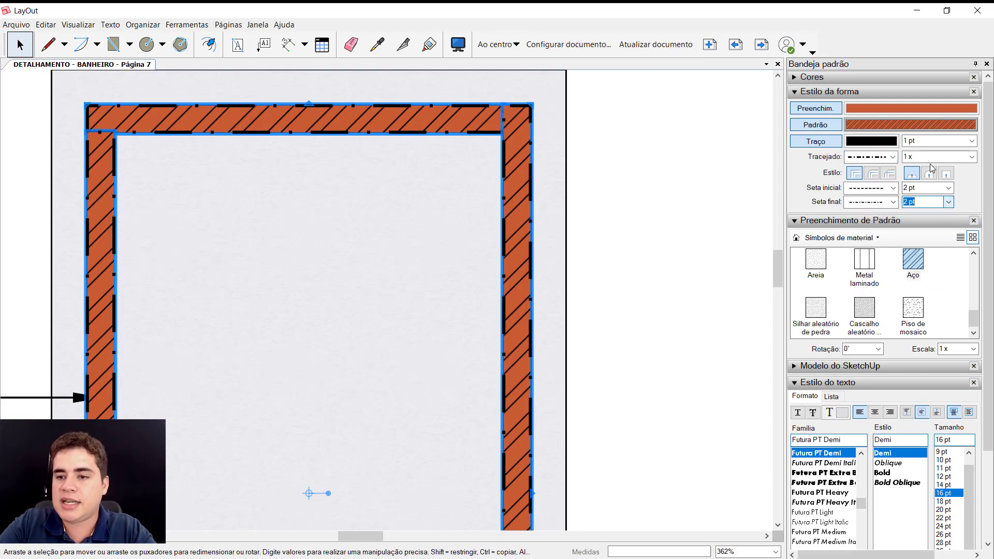
- Try dash scales 5x and 0,25x, then set the dash scale back to 1x
{"action": "left_click", "coordinate": [972, 157]}
{"action": "left_click", "coordinate": [927, 242]}
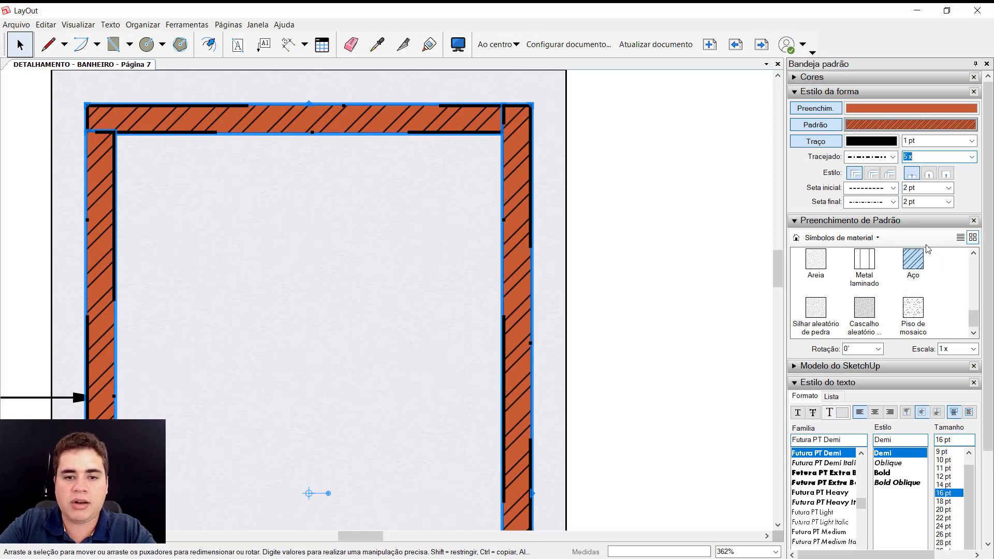
{"action": "scroll", "coordinate": [971, 162], "scroll_direction": "up", "scroll_amount": 5}
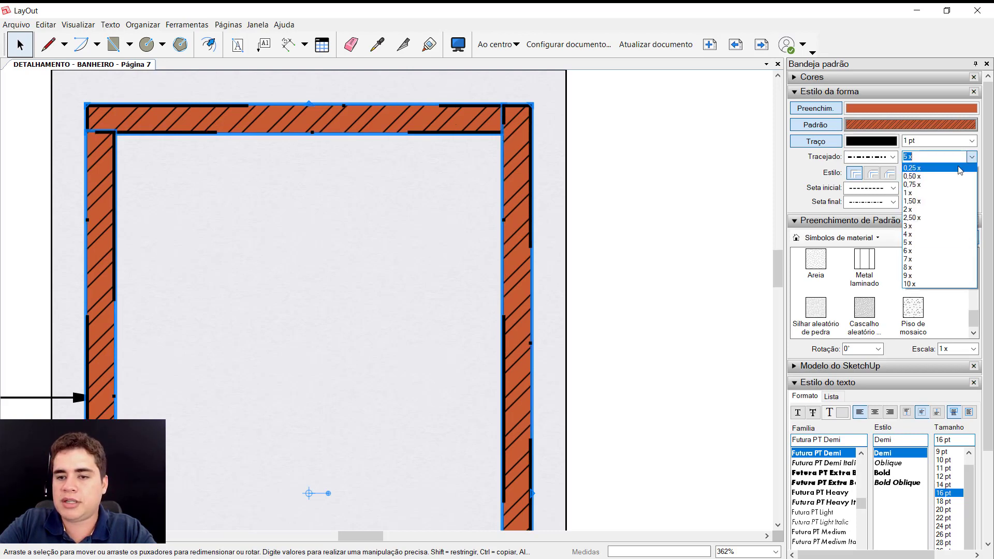
{"action": "left_click", "coordinate": [971, 158]}
{"action": "left_click", "coordinate": [973, 157]}
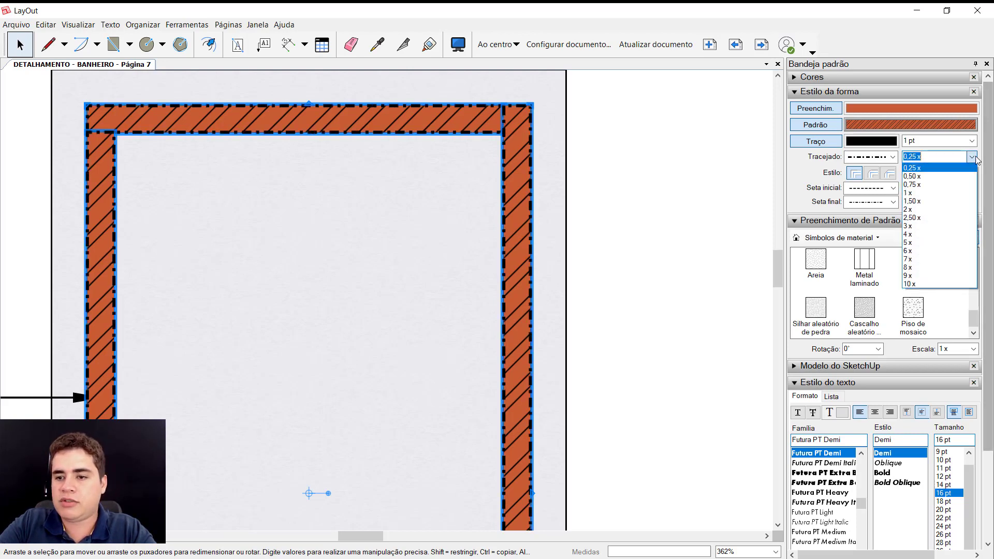
{"action": "left_click", "coordinate": [939, 193]}
{"action": "scroll", "coordinate": [642, 228], "scroll_direction": "down", "scroll_amount": 2}
- Deselect the strips, then delete the right and top hatched strips
{"action": "scroll", "coordinate": [650, 227], "scroll_direction": "down", "scroll_amount": 2}
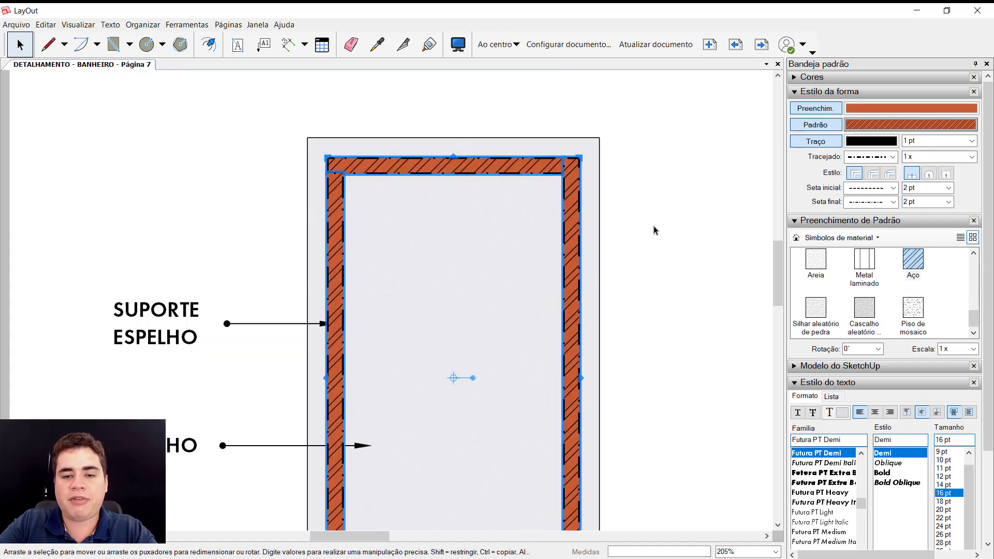
{"action": "left_click", "coordinate": [670, 230]}
{"action": "scroll", "coordinate": [588, 197], "scroll_direction": "down", "scroll_amount": 2}
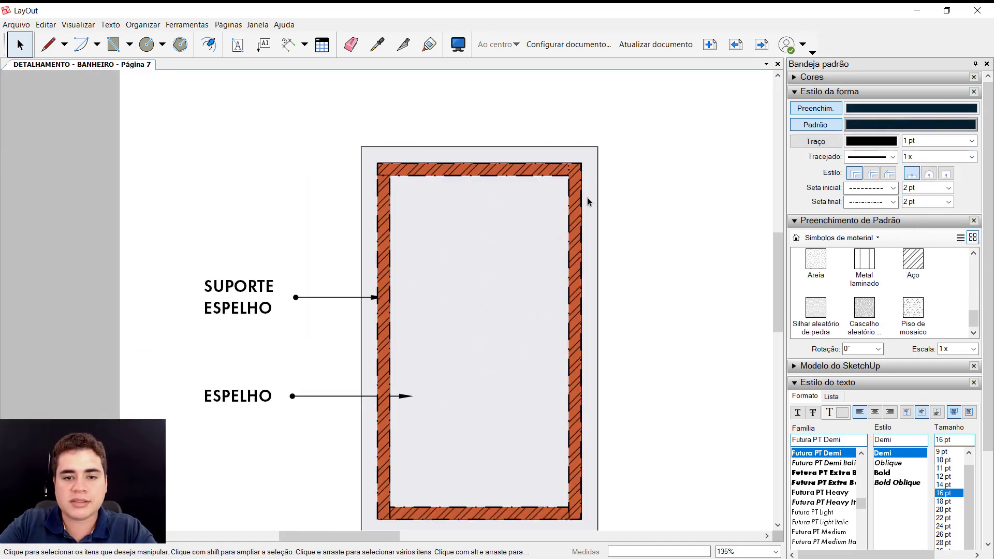
{"action": "scroll", "coordinate": [588, 253], "scroll_direction": "down", "scroll_amount": 2}
{"action": "scroll", "coordinate": [588, 253], "scroll_direction": "up", "scroll_amount": 2}
{"action": "scroll", "coordinate": [592, 278], "scroll_direction": "up", "scroll_amount": 1}
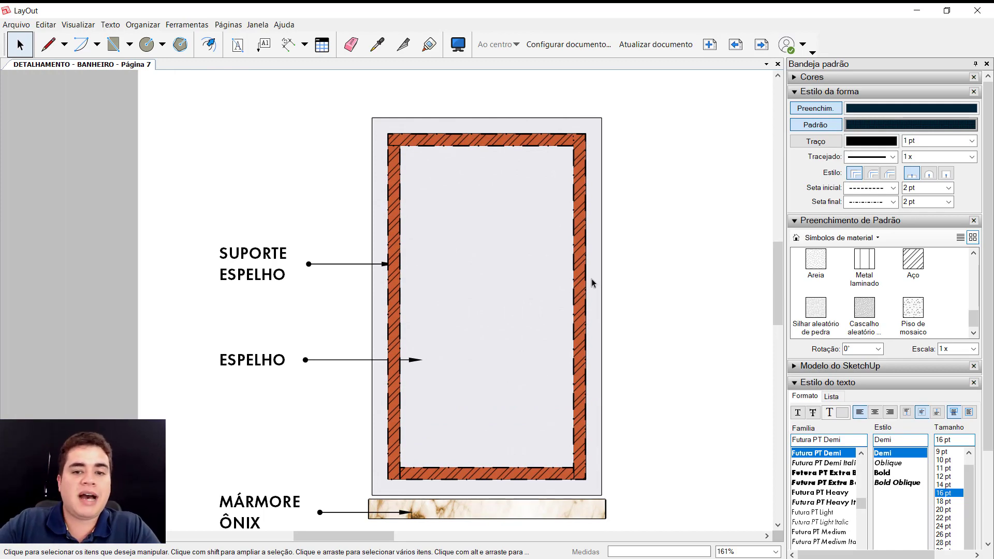
{"action": "scroll", "coordinate": [571, 165], "scroll_direction": "up", "scroll_amount": 2}
{"action": "left_click", "coordinate": [581, 140]}
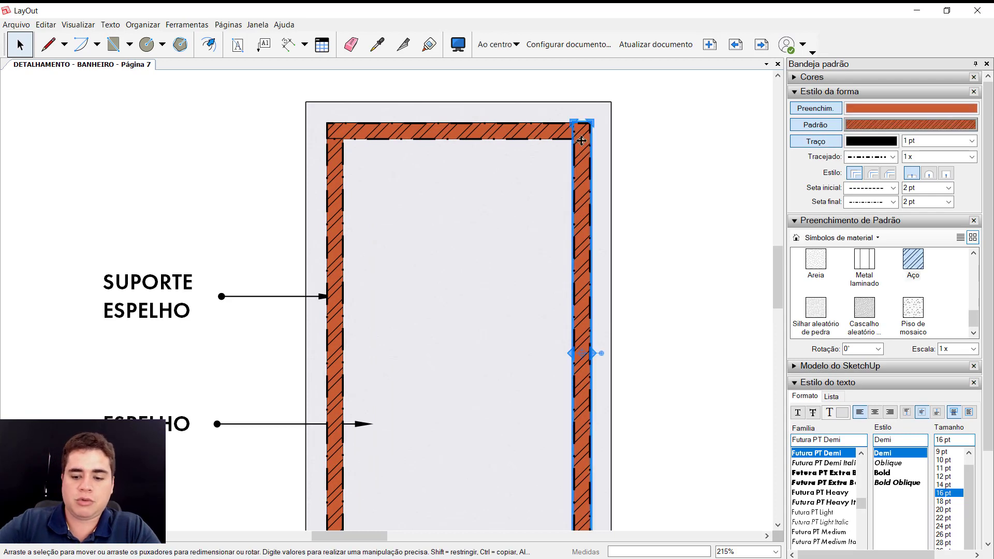
{"action": "key", "text": "Delete"}
{"action": "left_click", "coordinate": [564, 136]}
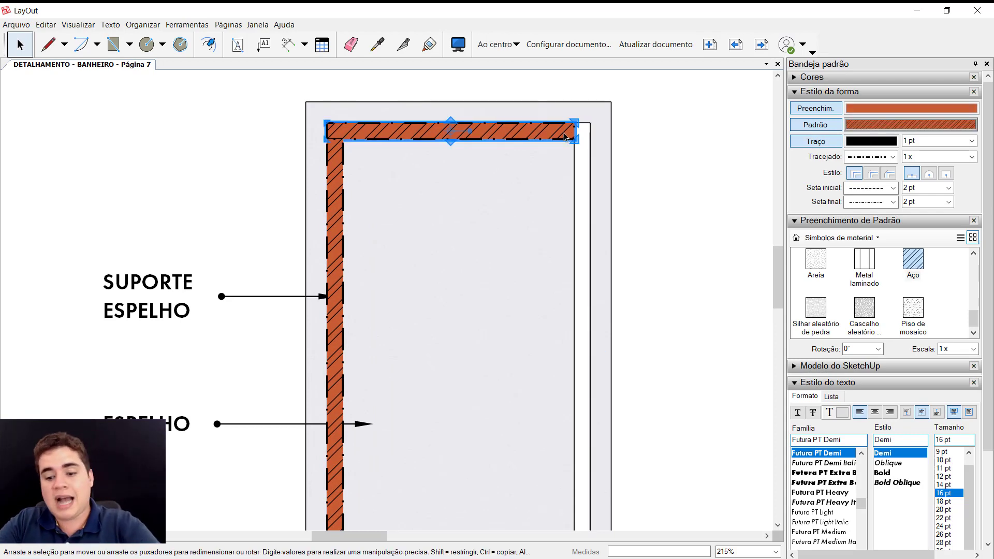
{"action": "key", "text": "Delete"}
- Delete the left and bottom hatched strips
{"action": "left_click", "coordinate": [336, 179]}
{"action": "key", "text": "Delete"}
{"action": "scroll", "coordinate": [396, 150], "scroll_direction": "down", "scroll_amount": 4}
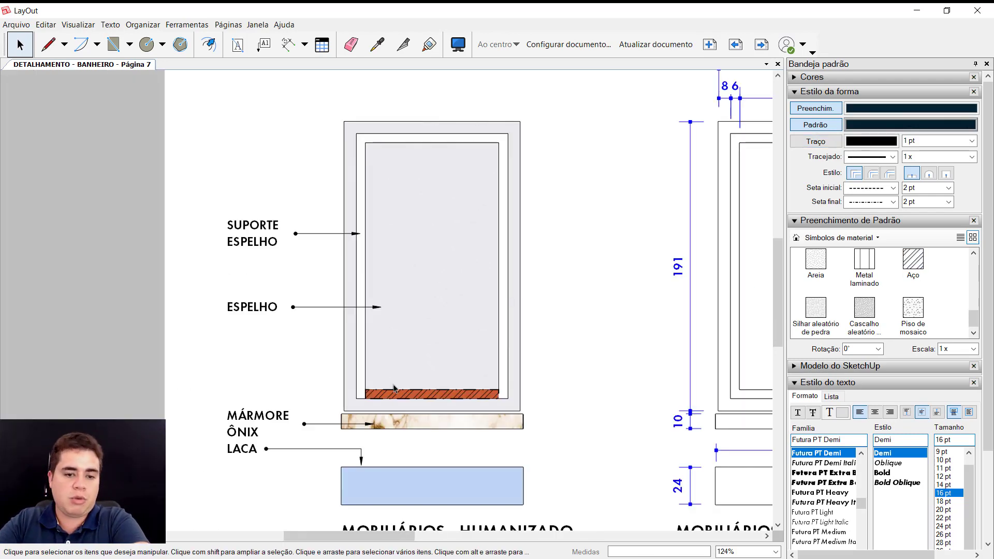
{"action": "scroll", "coordinate": [393, 389], "scroll_direction": "up", "scroll_amount": 2}
{"action": "left_click", "coordinate": [397, 401]}
{"action": "key", "text": "Delete"}
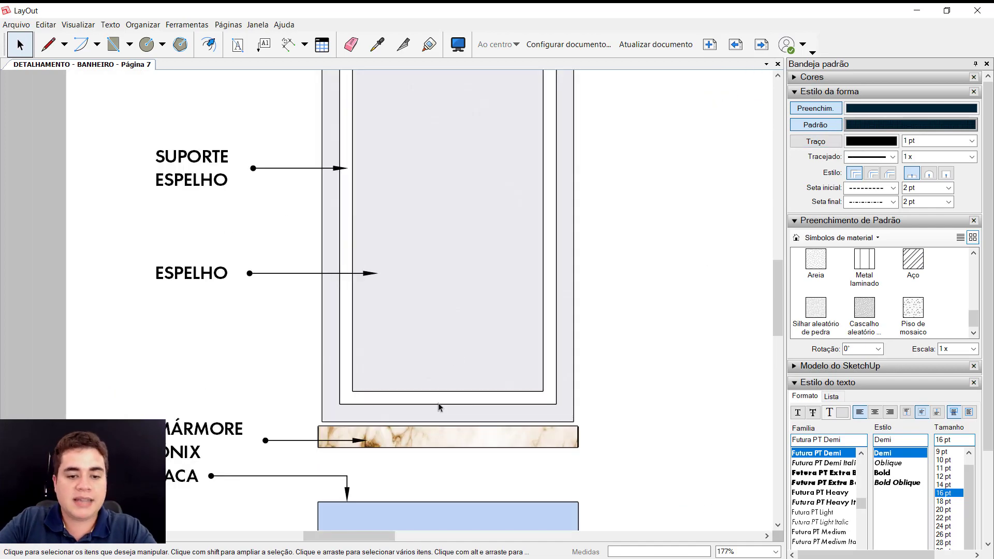
{"action": "scroll", "coordinate": [438, 408], "scroll_direction": "down", "scroll_amount": 2}
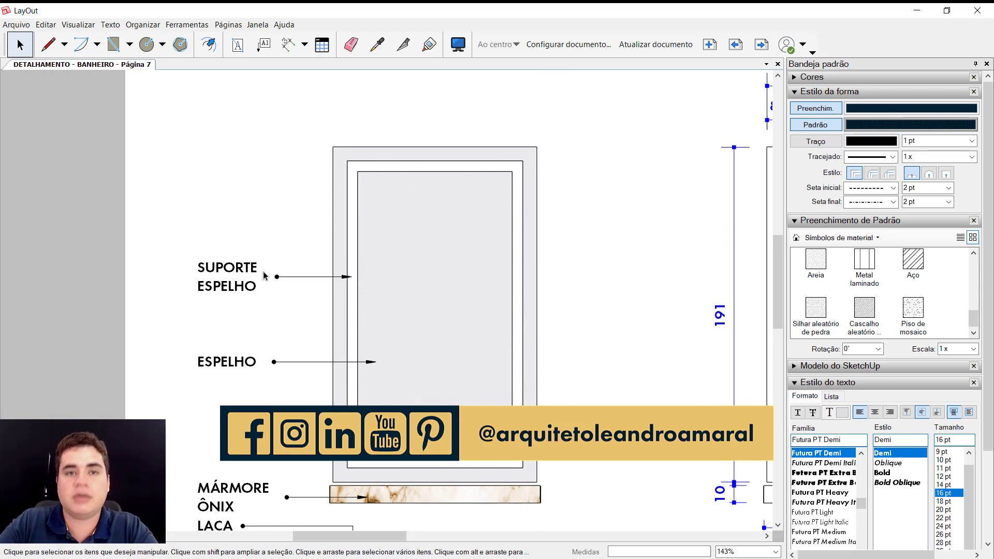
- Add MADEIRA as a new line in the SUPORTE ESPELHO label and enlarge its text box
{"action": "double_click", "coordinate": [233, 287]}
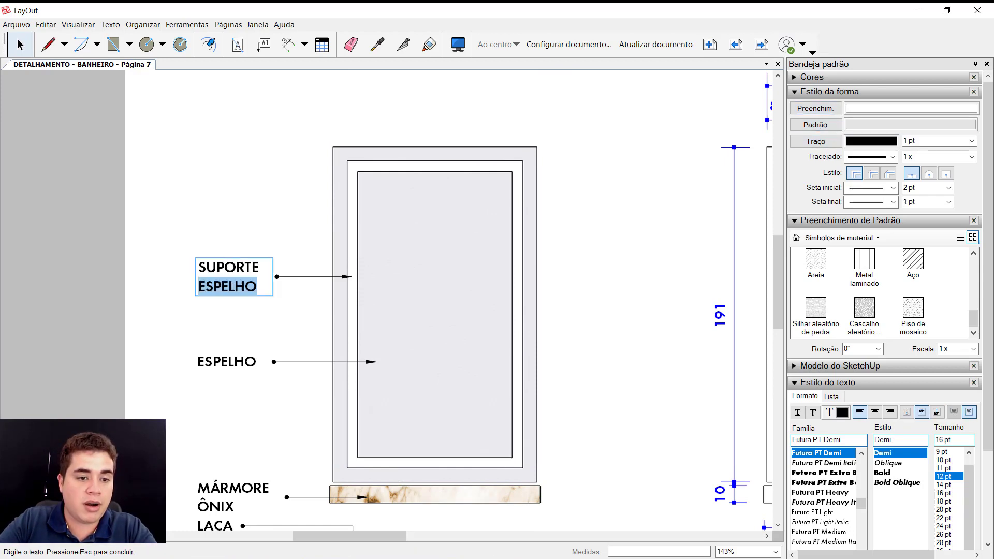
{"action": "left_click", "coordinate": [269, 281]}
{"action": "type", "text": "MAD"}
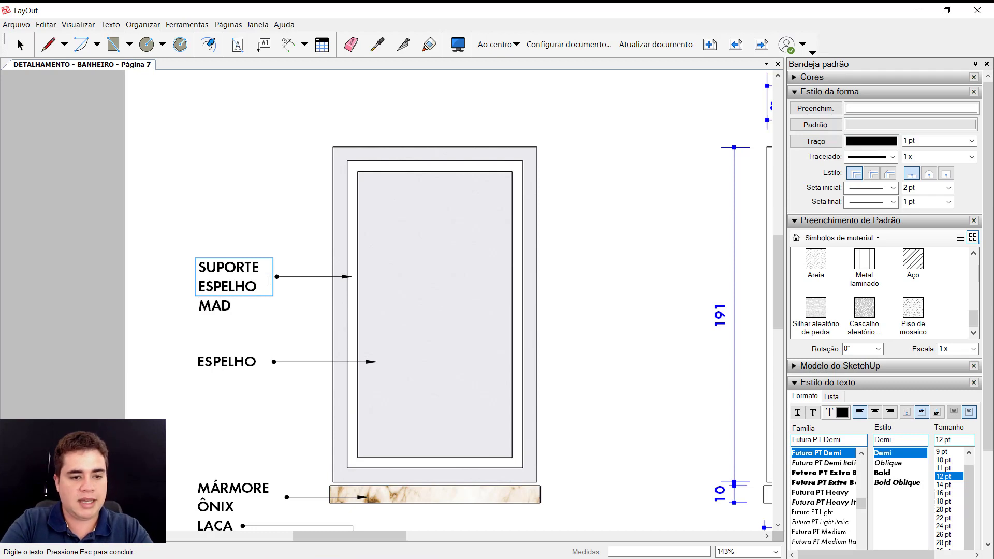
{"action": "type", "text": "EIRA"}
{"action": "key", "text": "Escape"}
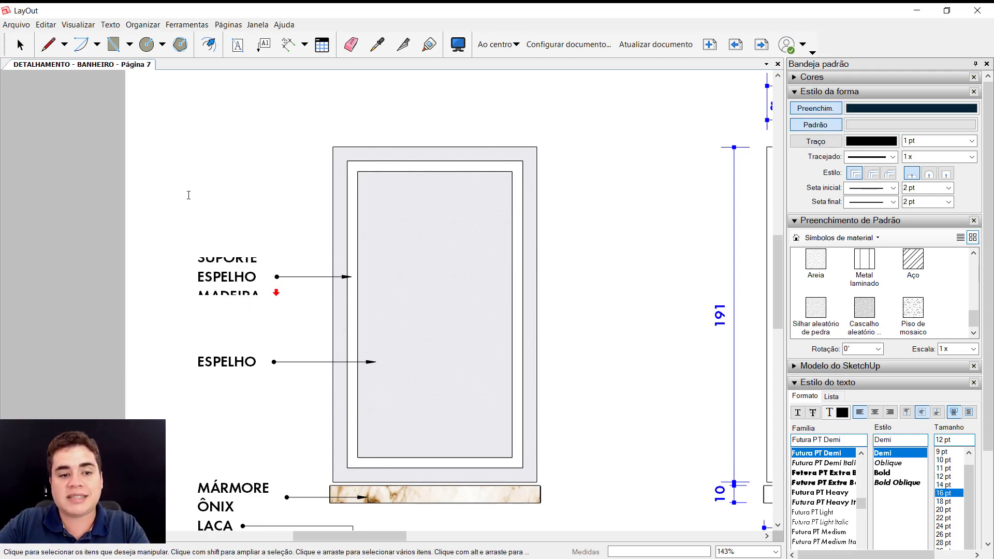
{"action": "left_click", "coordinate": [262, 293]}
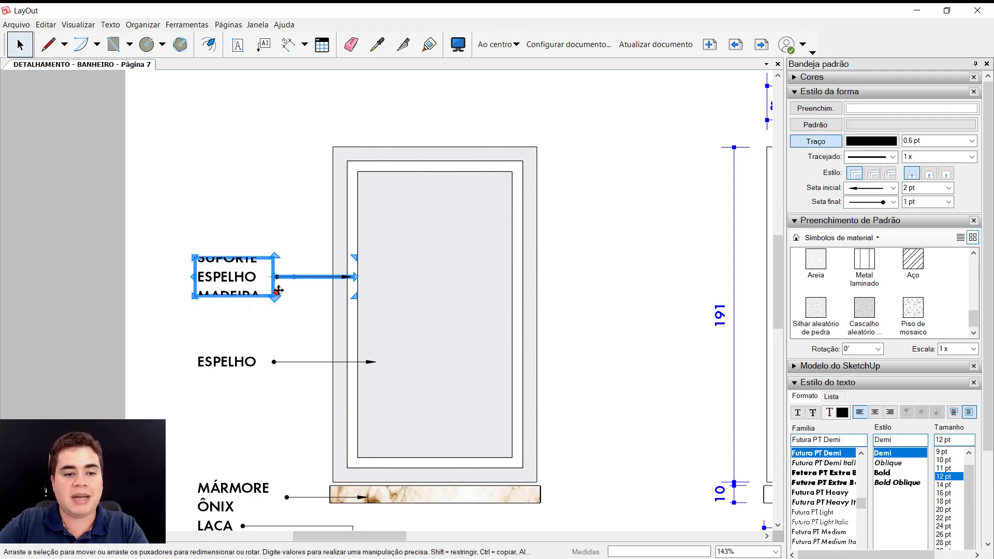
{"action": "left_click_drag", "start_coordinate": [275, 299], "coordinate": [276, 332]}
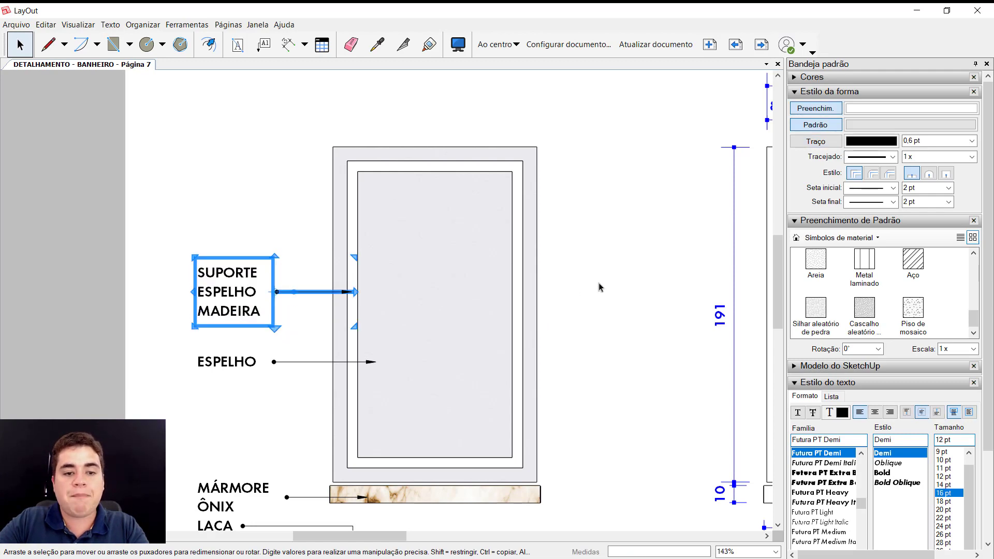
{"action": "left_click", "coordinate": [603, 282]}
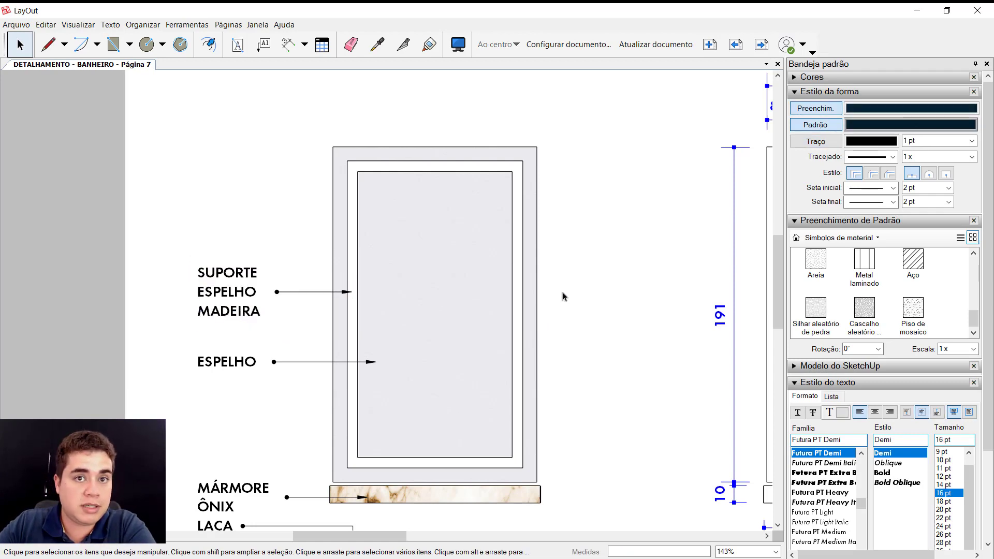
{"action": "scroll", "coordinate": [510, 259], "scroll_direction": "down", "scroll_amount": 2}
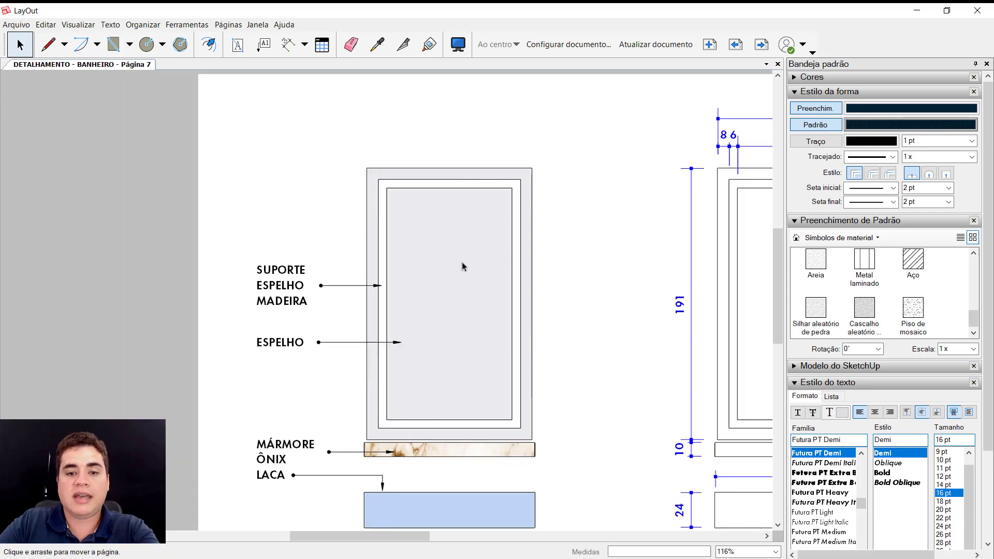